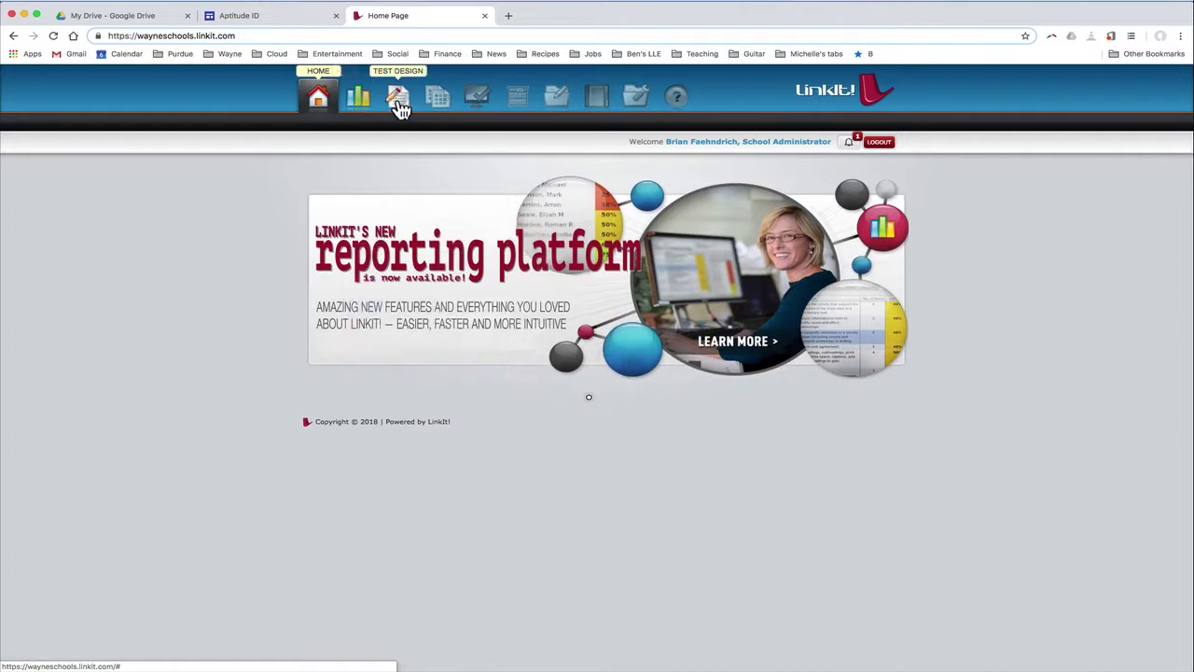
Step: Open the HS-LS1-3 item set from the Life Science item bank in Test Design and look over its questions
mouse_move(398, 103)
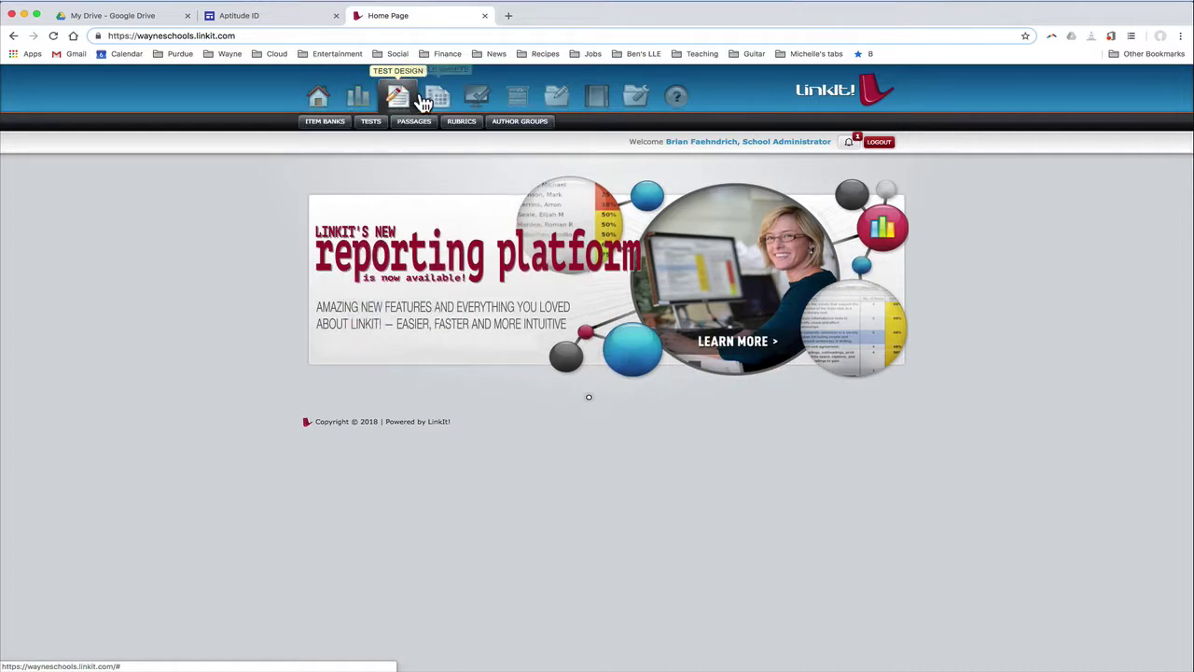
click(332, 131)
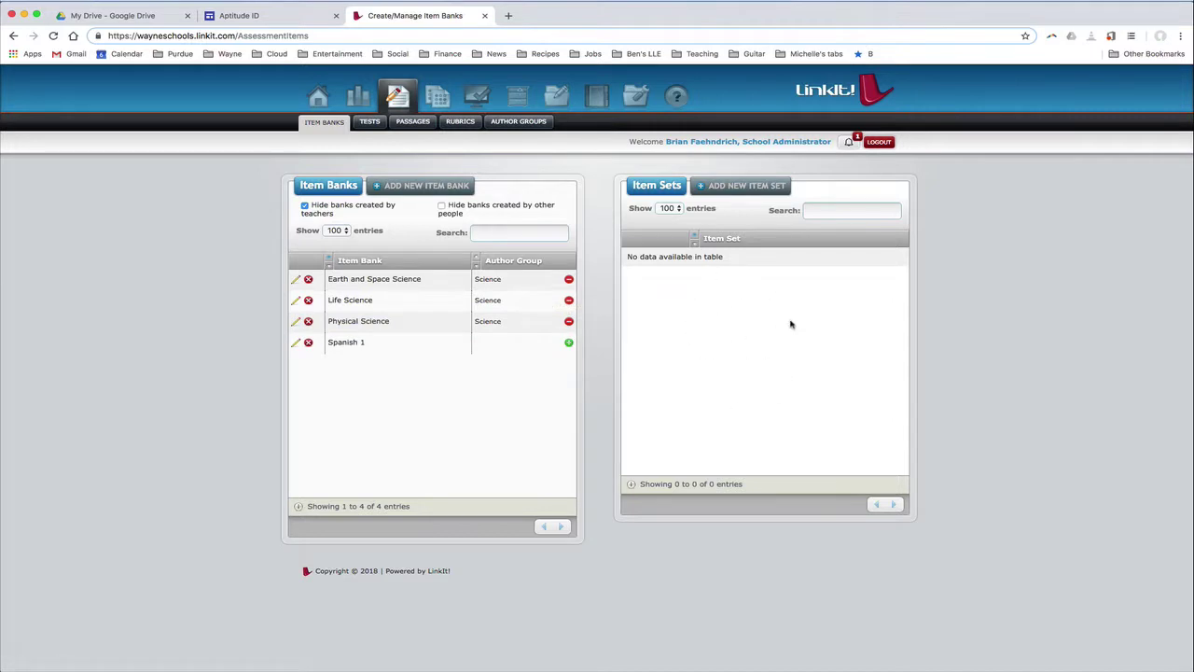
click(386, 311)
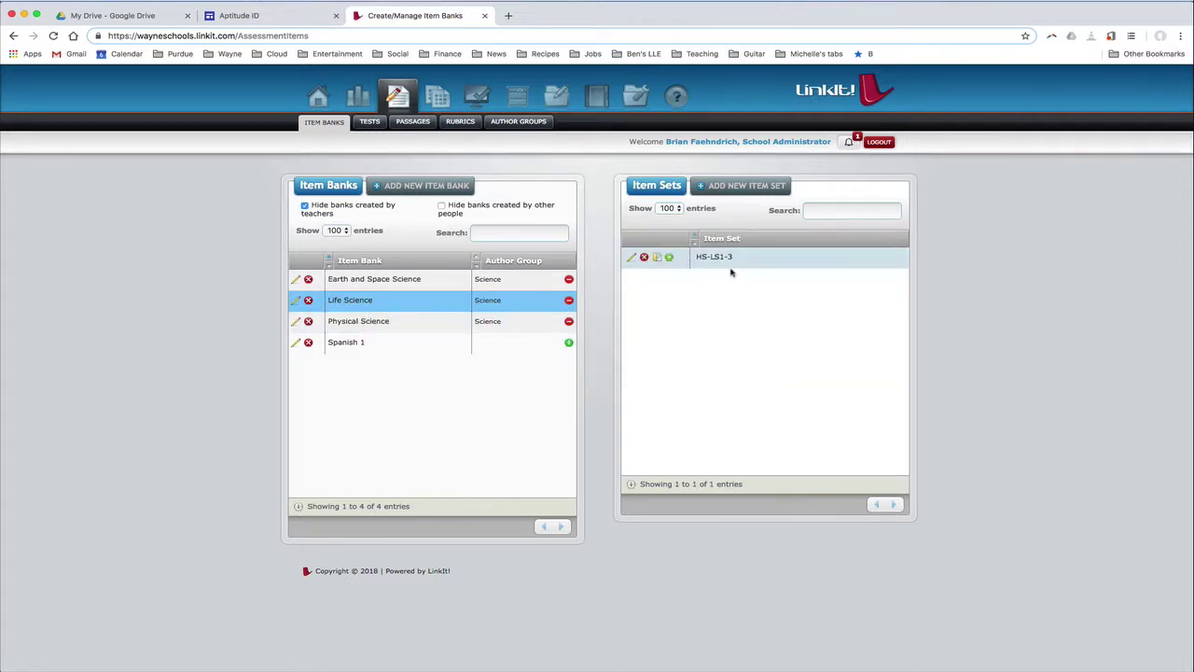
click(657, 260)
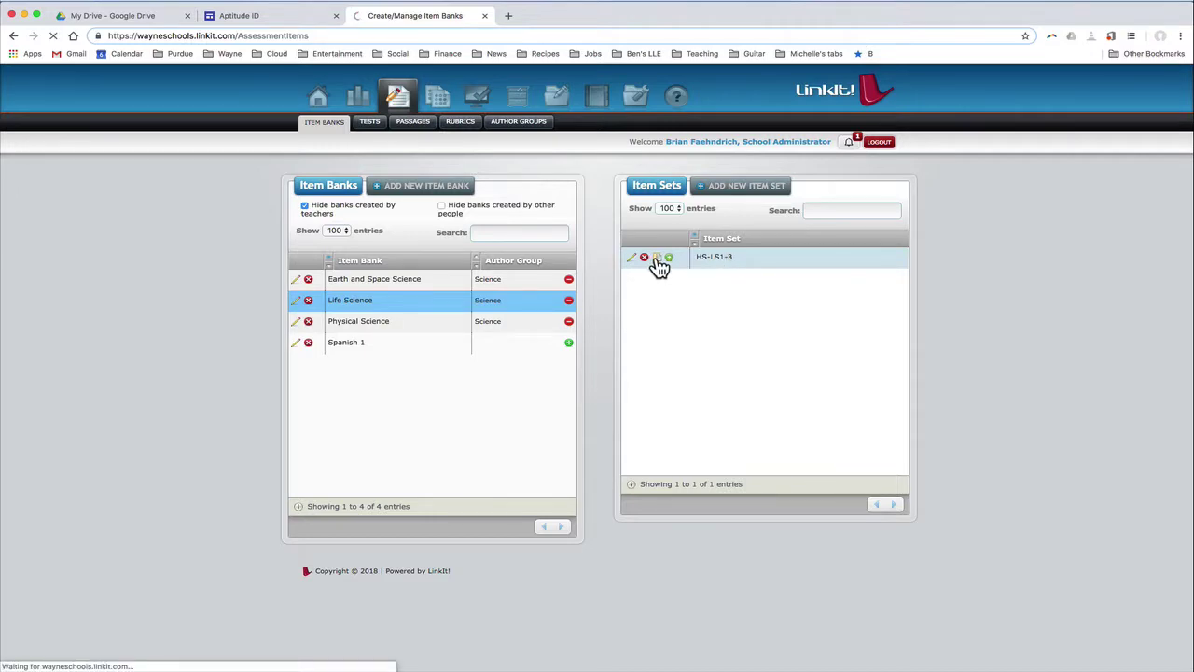
scroll(732, 420, down, 1)
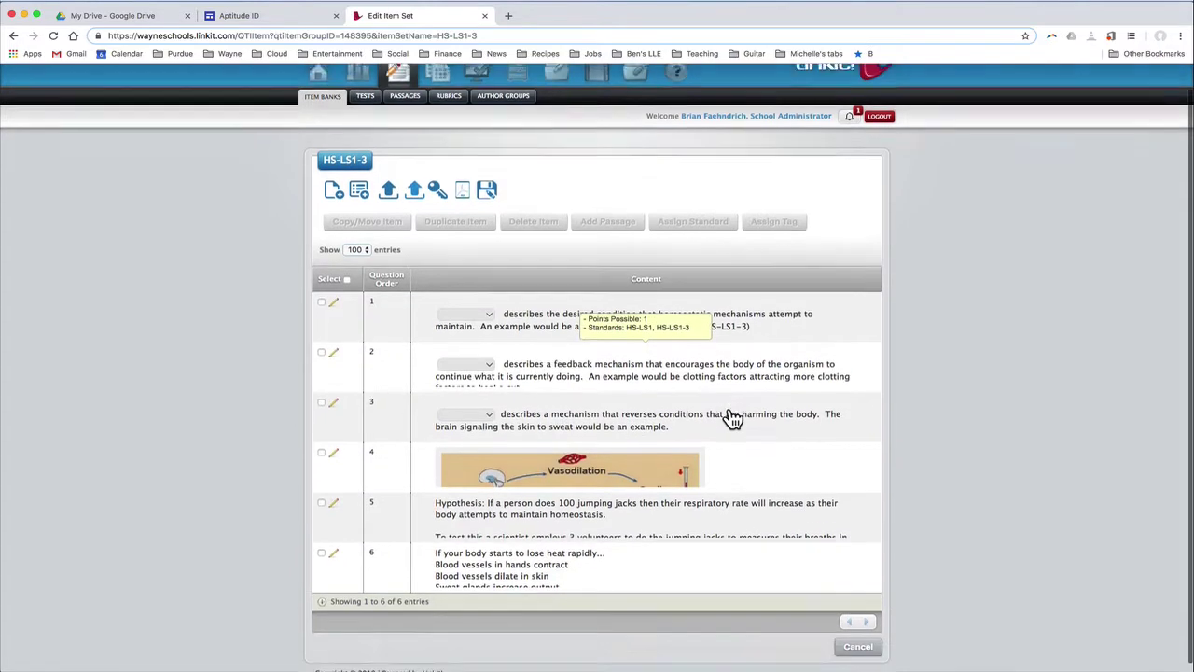
scroll(732, 419, down, 1)
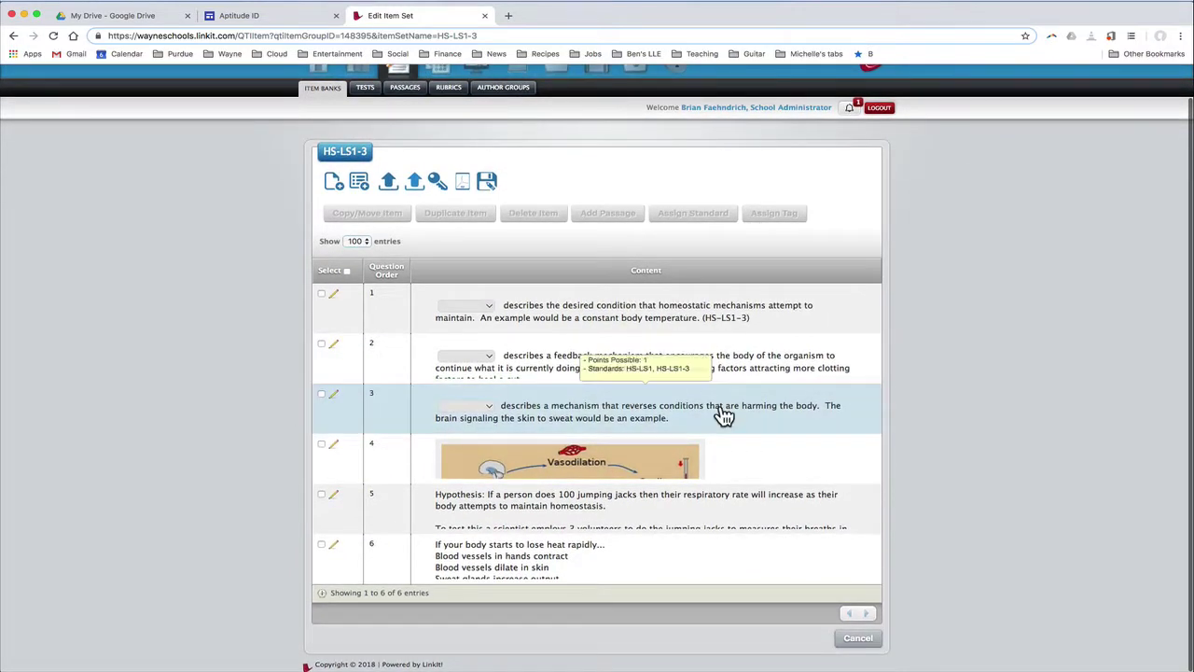
scroll(724, 416, up, 1)
scroll(724, 415, down, 1)
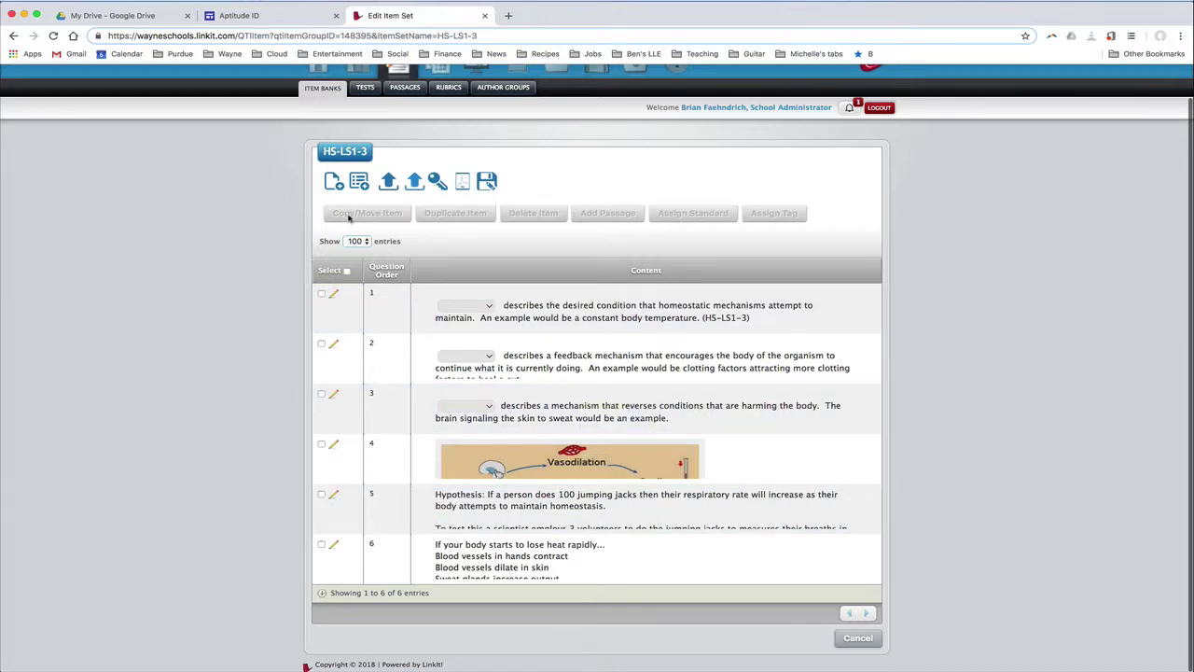
Step: Assign the shared topic tag Homeostasis to all six questions in the item set
click(322, 294)
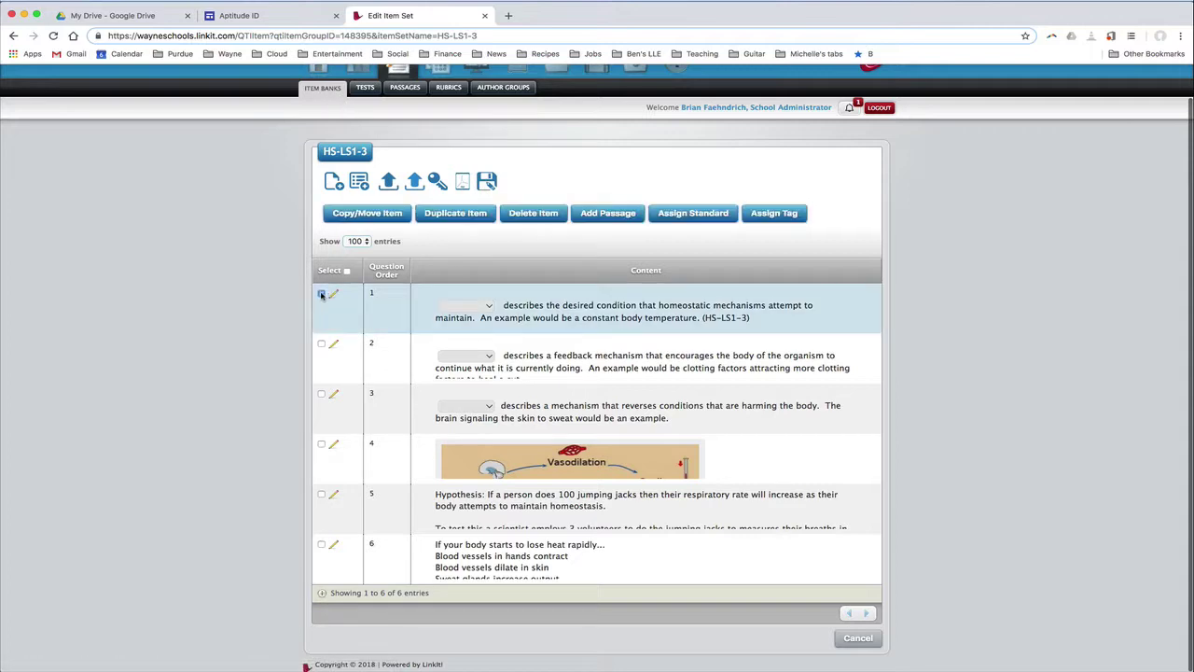
click(321, 344)
click(322, 392)
click(322, 445)
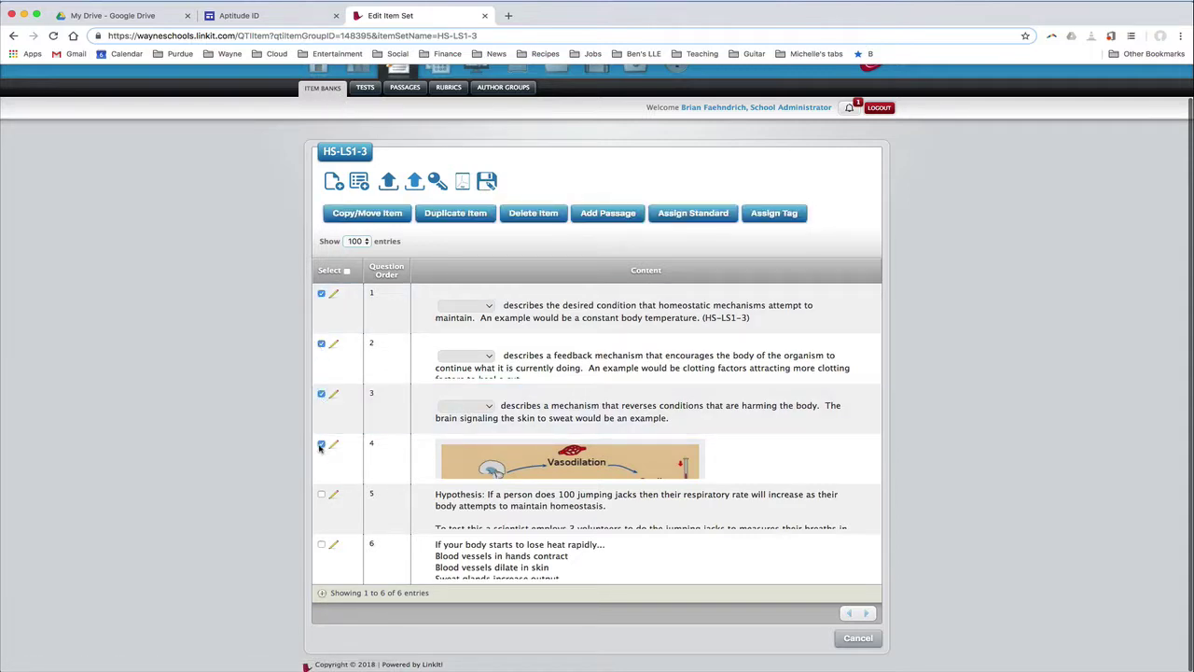
click(322, 494)
click(322, 544)
click(774, 221)
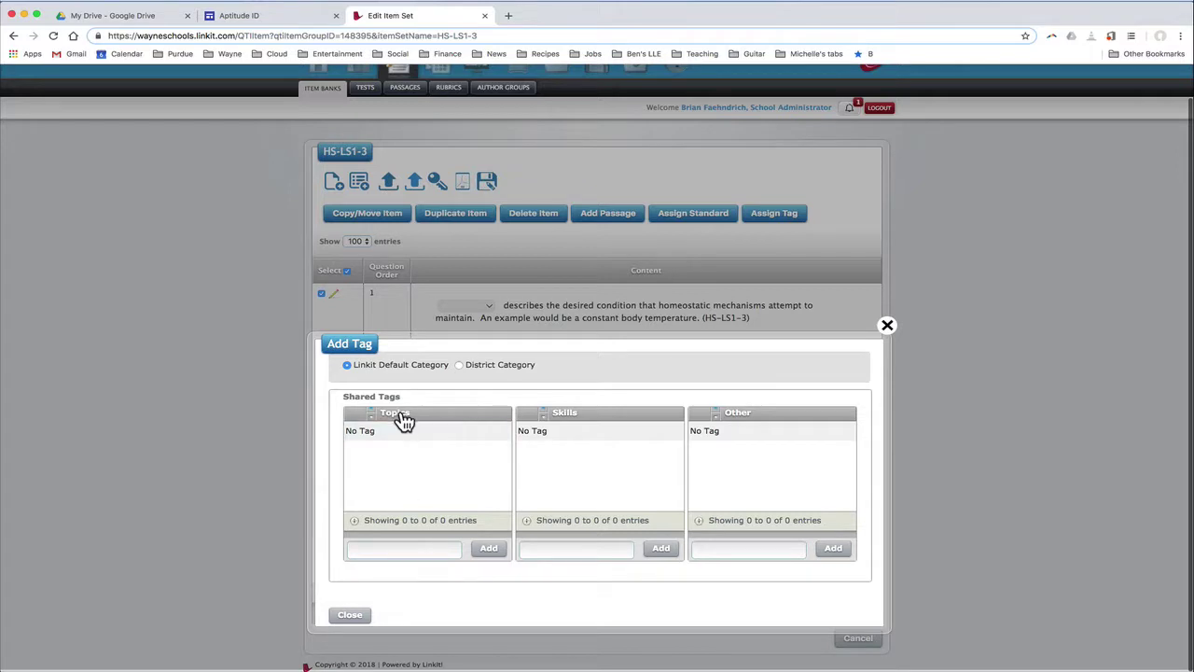
click(408, 542)
text(homeost)
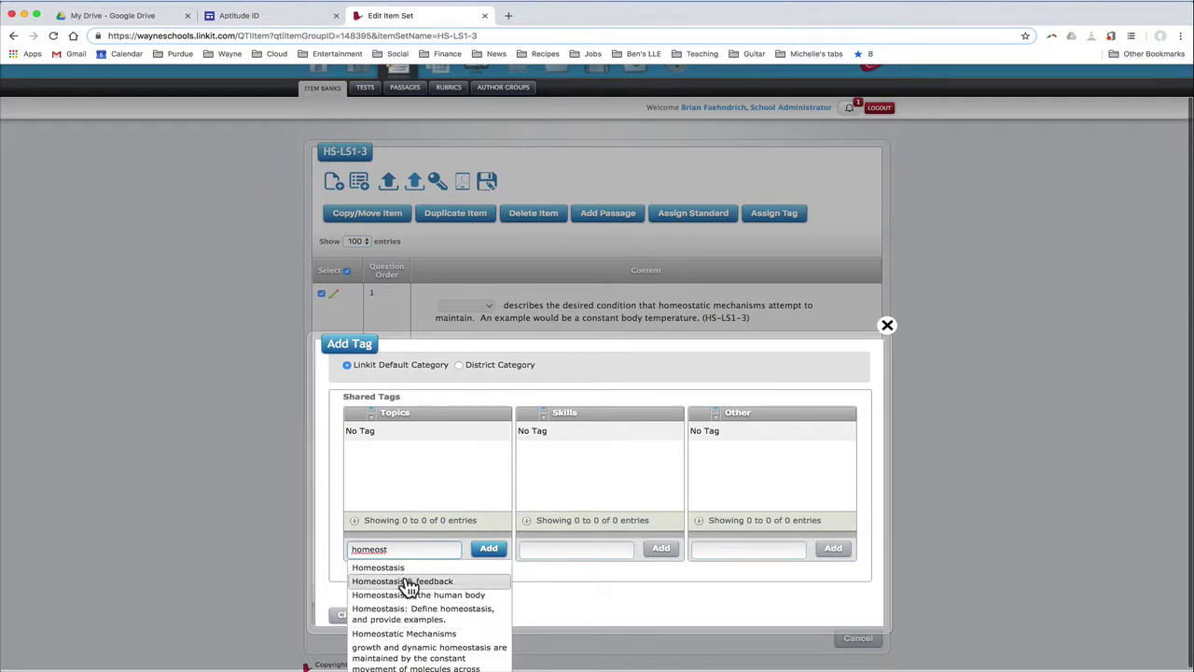
click(386, 568)
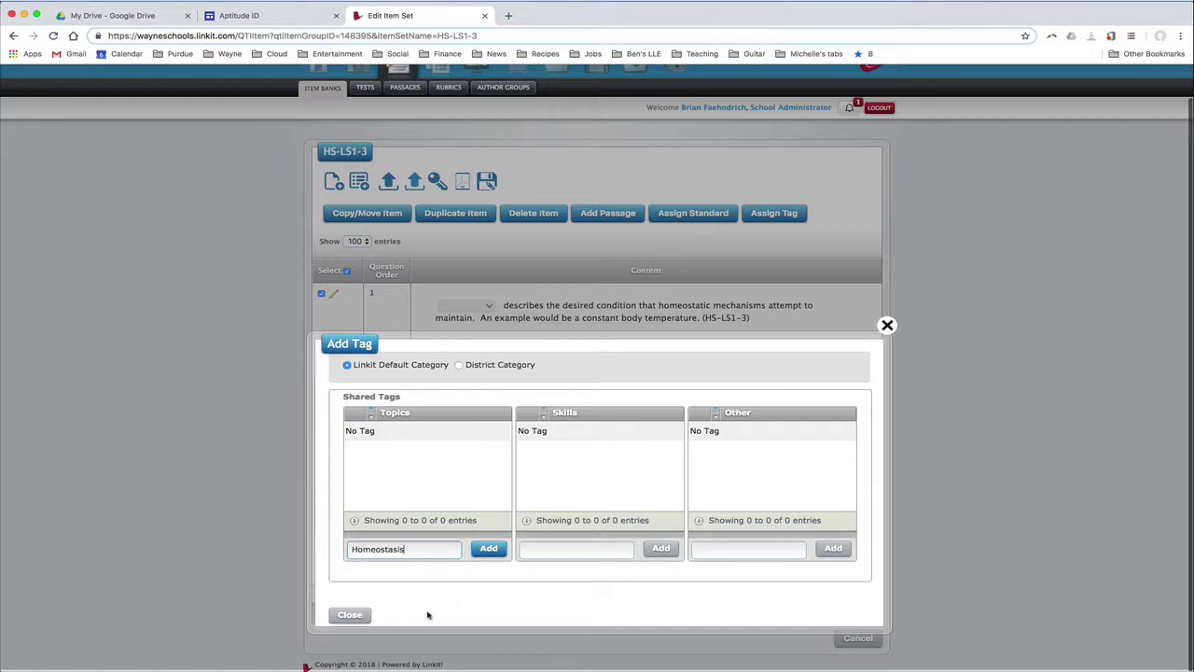
click(488, 551)
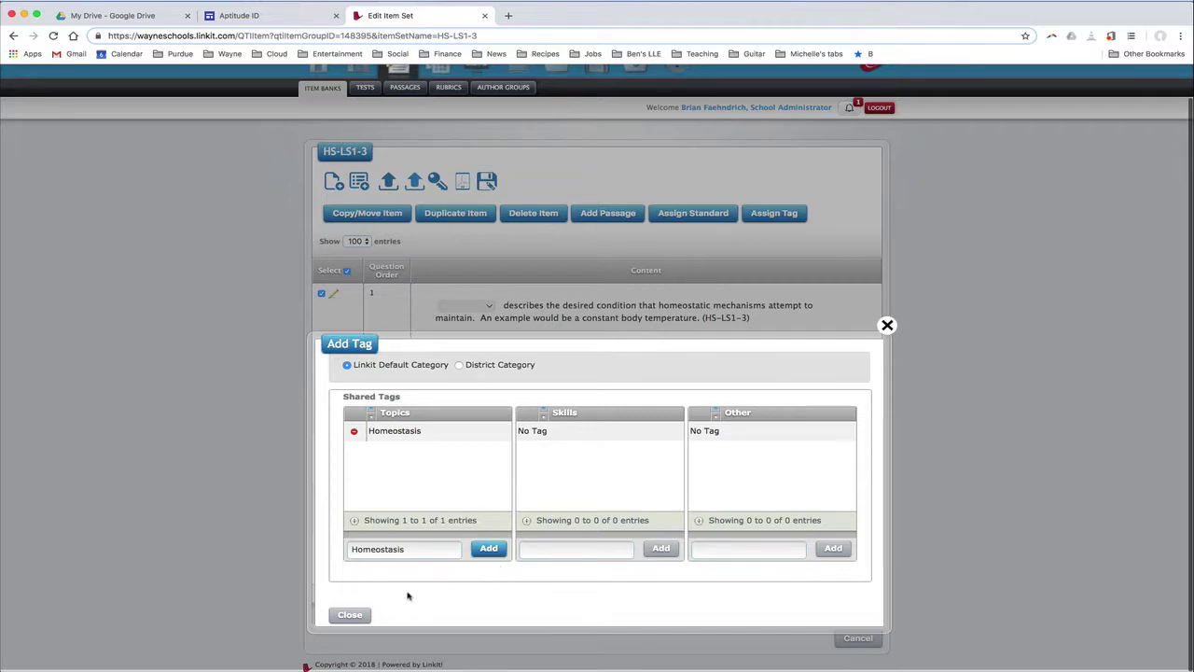
click(348, 616)
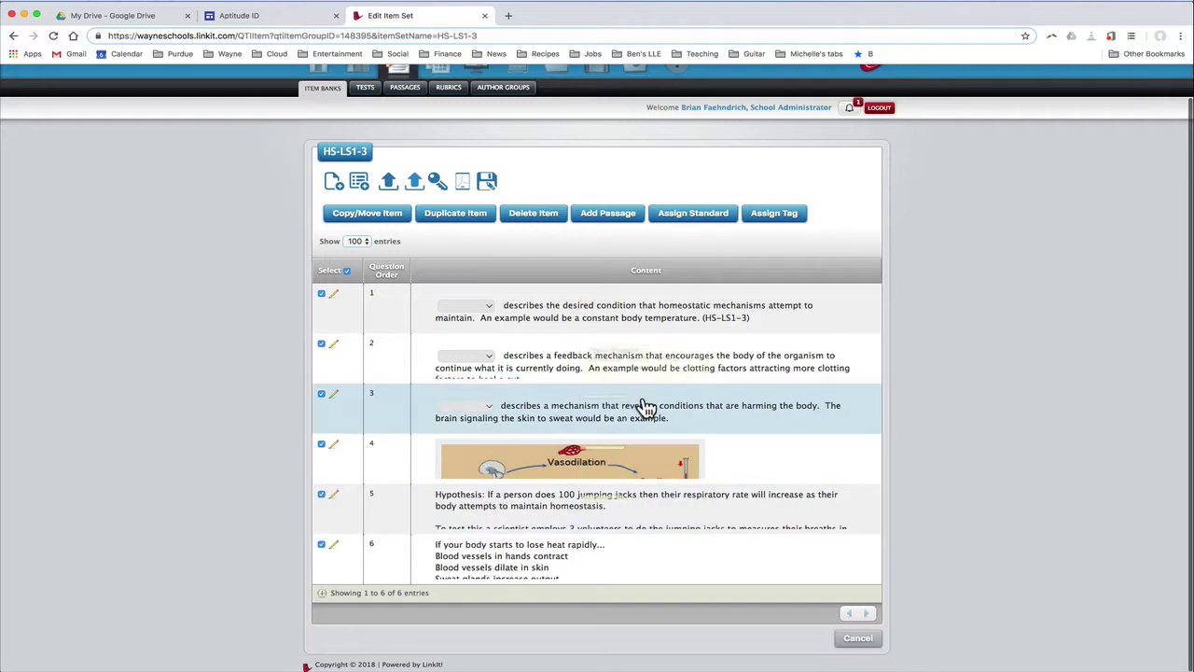
Step: Start assigning a standard to the selected questions, filtering for New Jersey, Science Arranged by Disciplinary Core Idea (DCI), grade 9
click(709, 224)
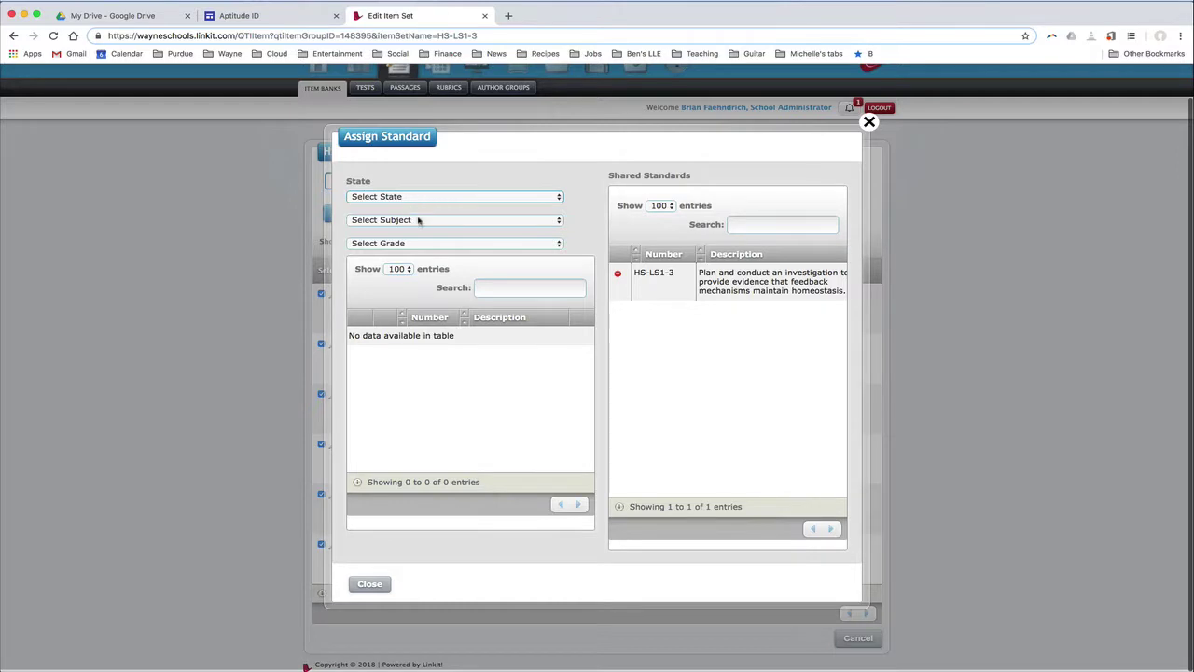
click(441, 199)
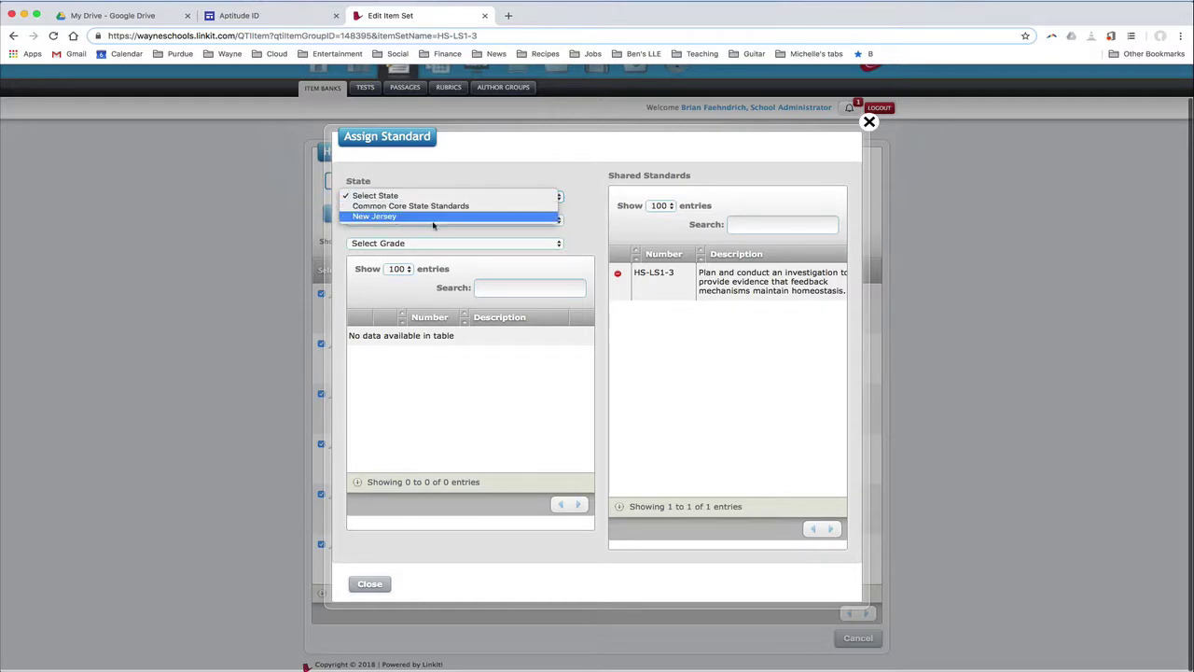
click(433, 222)
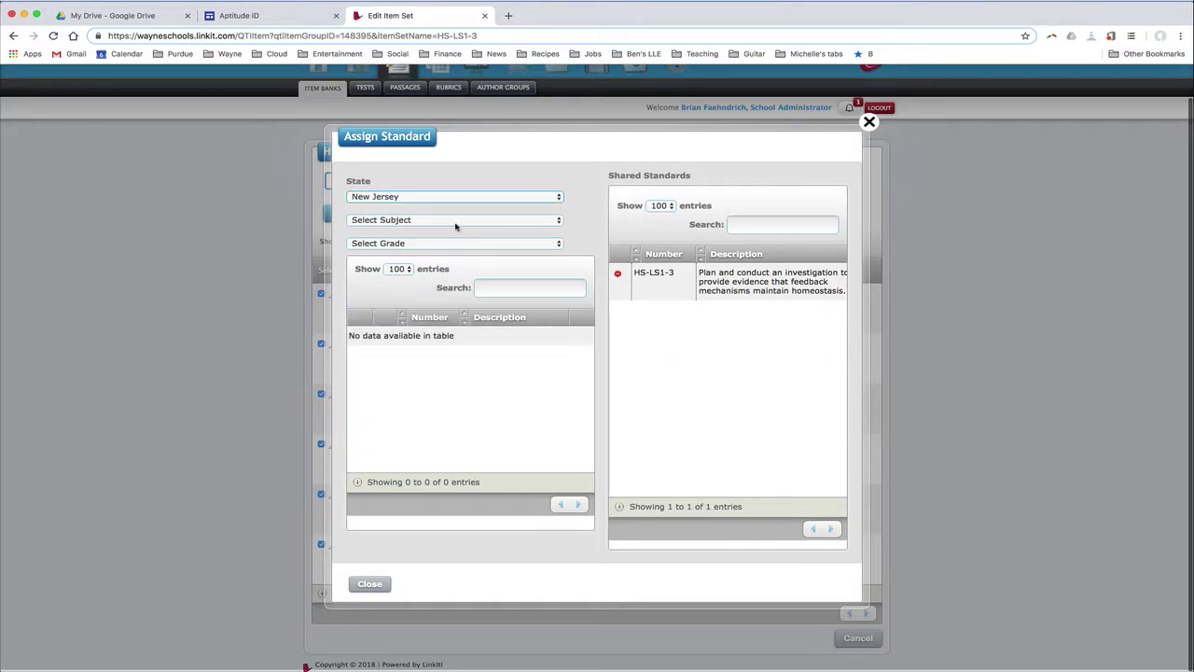
click(457, 220)
scroll(460, 319, down, 3)
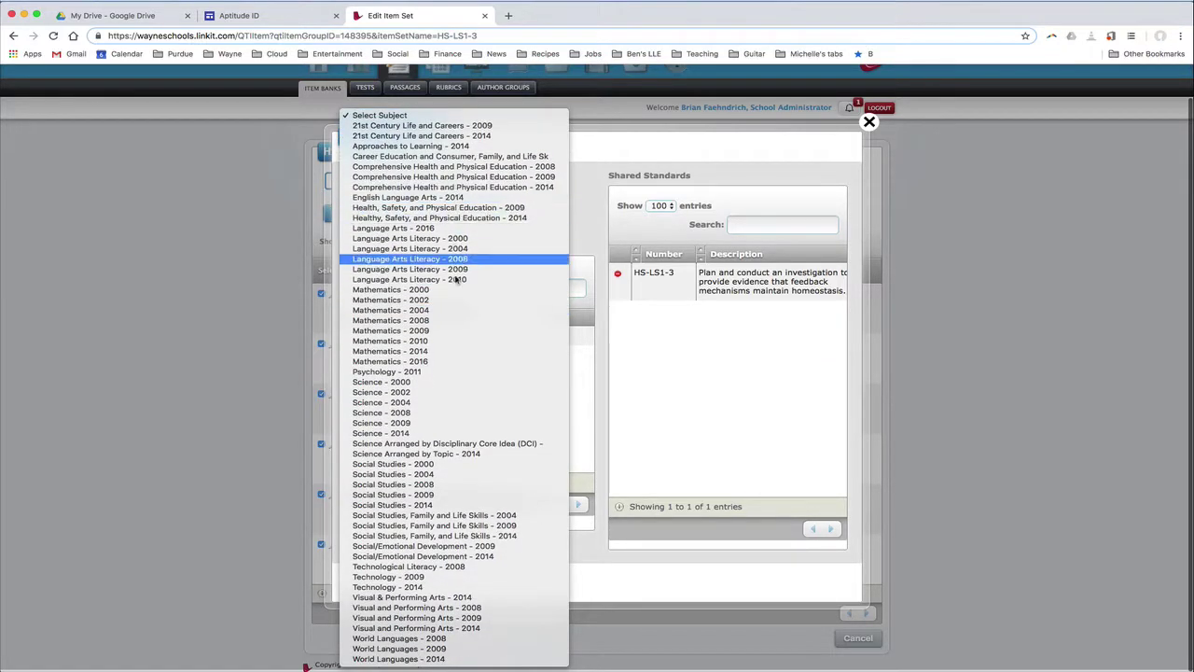
click(494, 444)
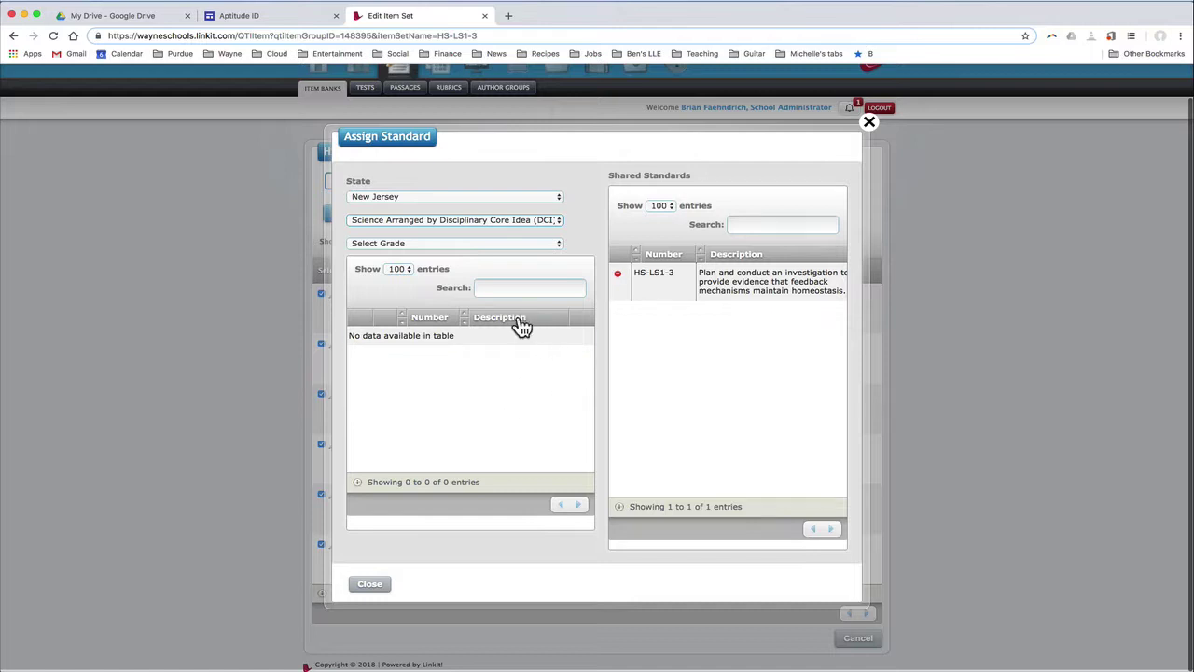
click(523, 245)
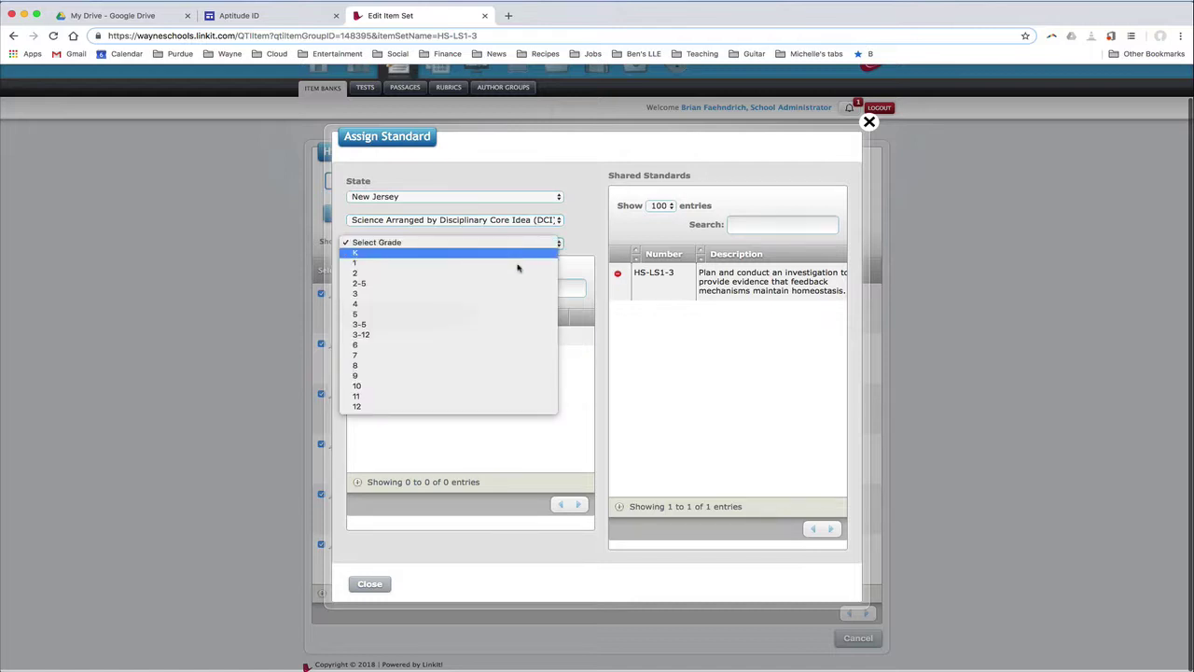
click(499, 377)
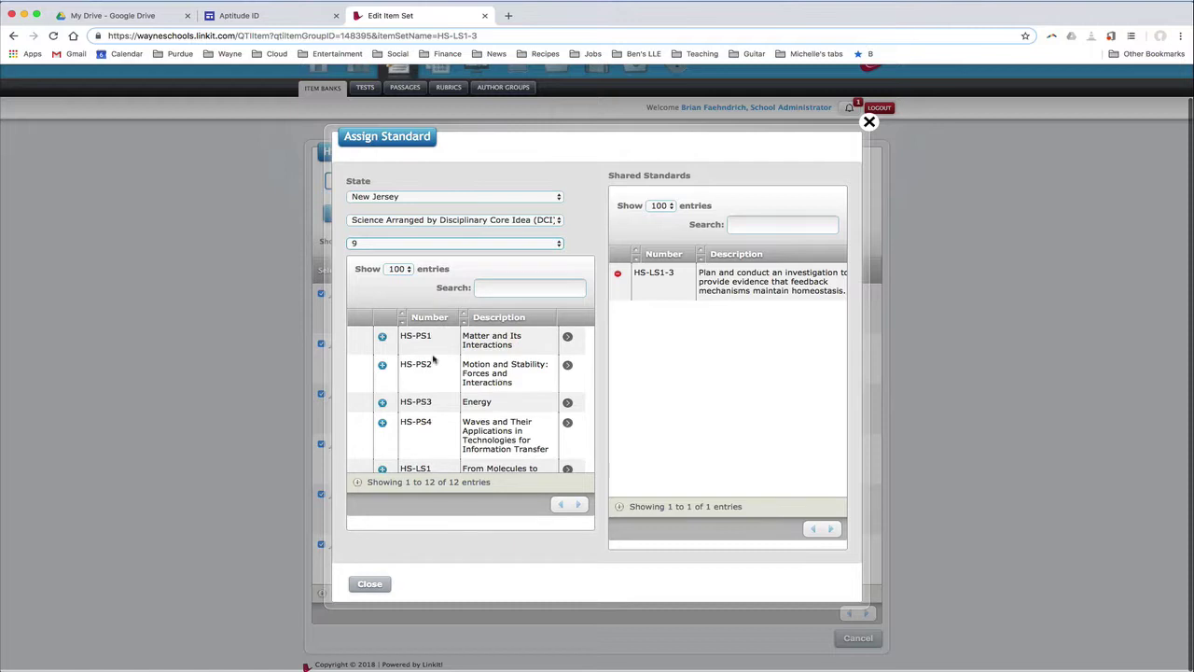
Step: Assign standard HS-LS1-3 from the HS-LS1 group to the selected questions and close the standards dialog
scroll(420, 373, down, 2)
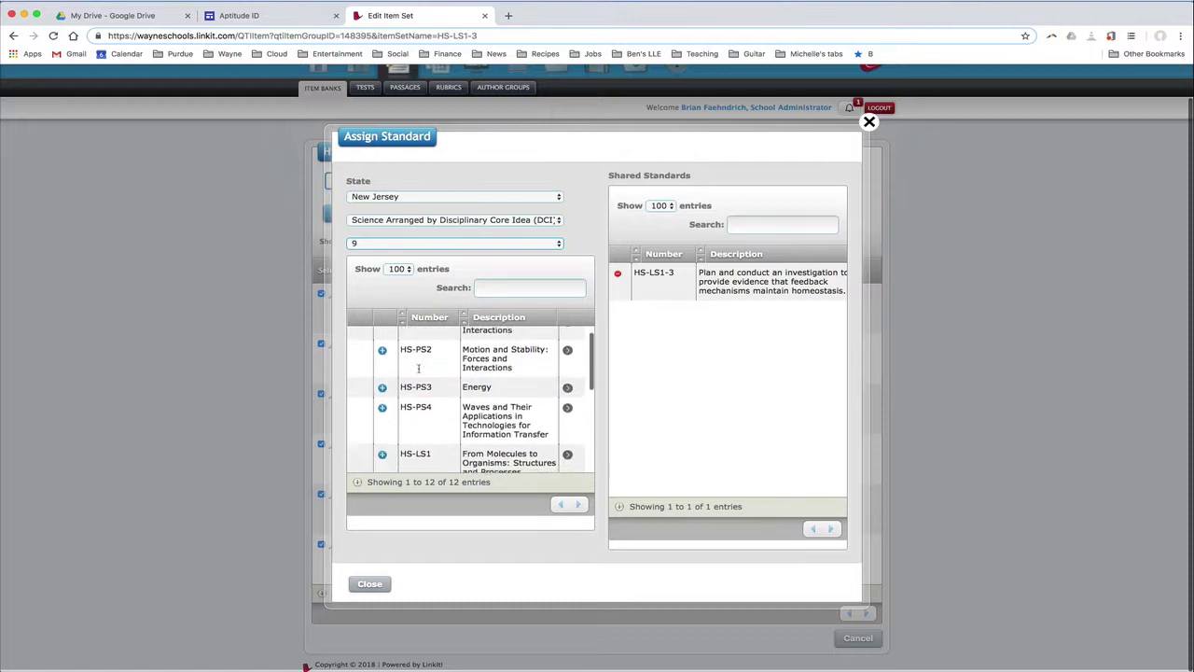
scroll(419, 368, down, 5)
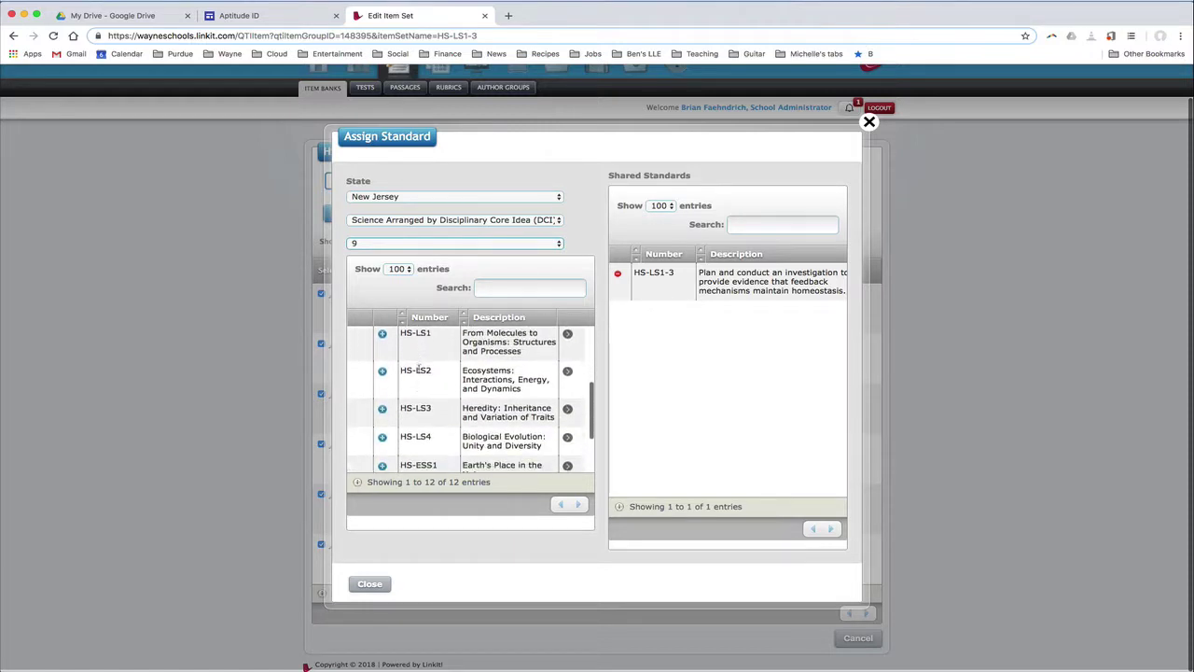
scroll(418, 367, down, 2)
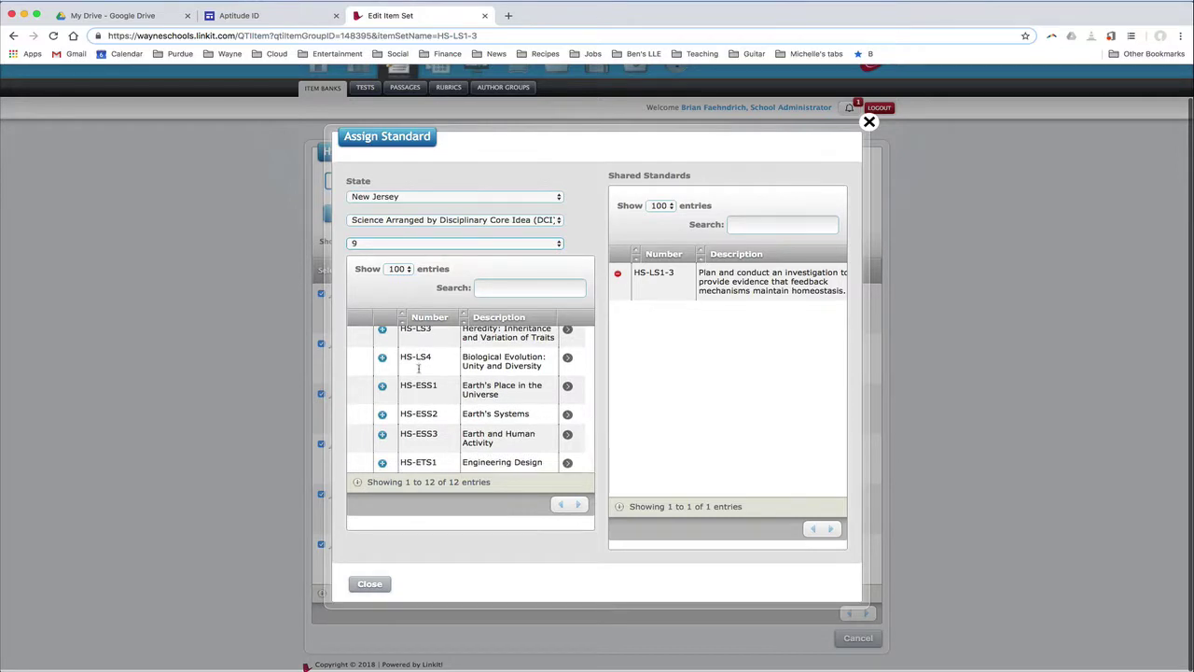
scroll(418, 367, up, 4)
scroll(417, 371, up, 1)
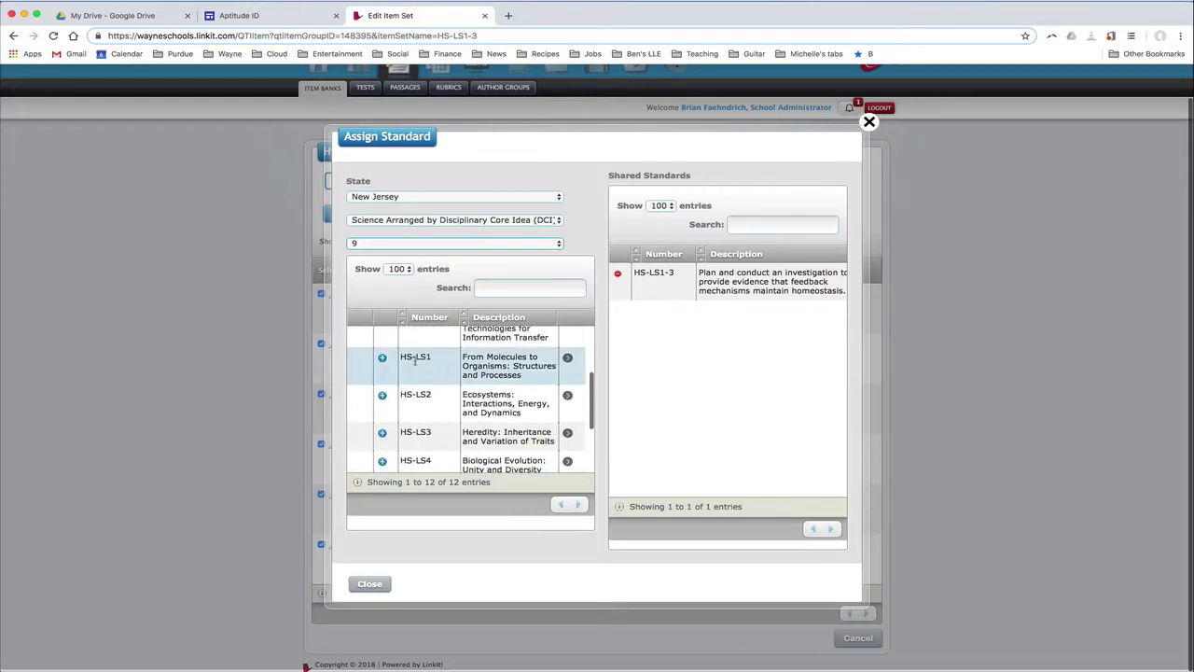
click(568, 359)
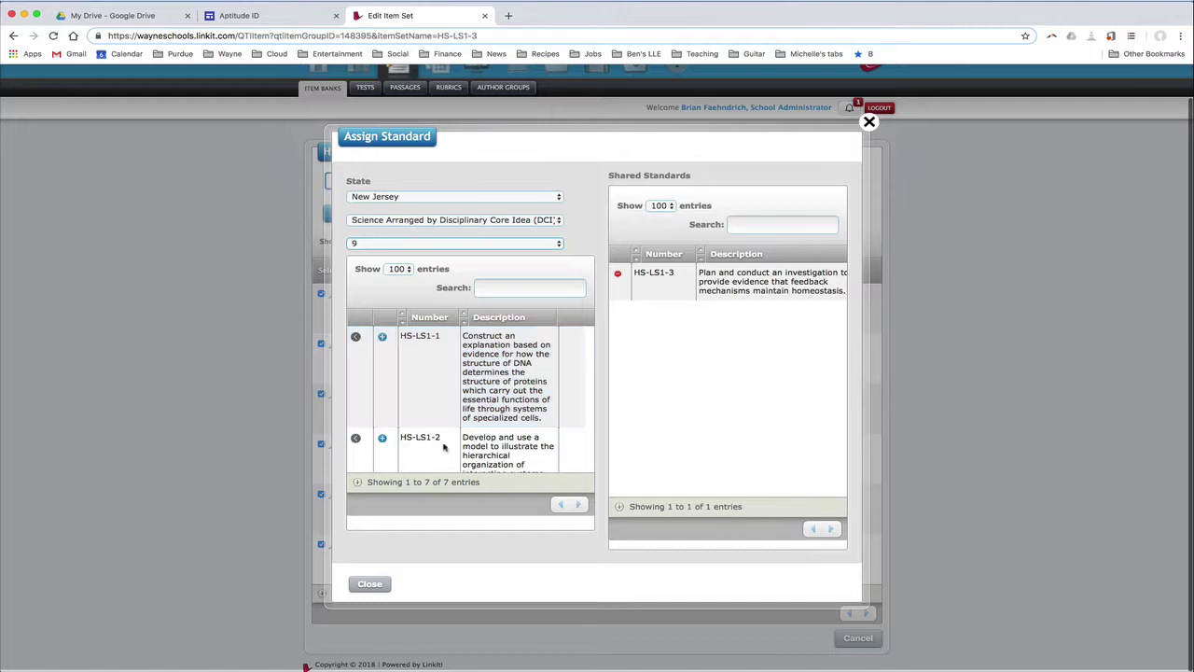
scroll(457, 400, down, 1)
scroll(457, 399, down, 3)
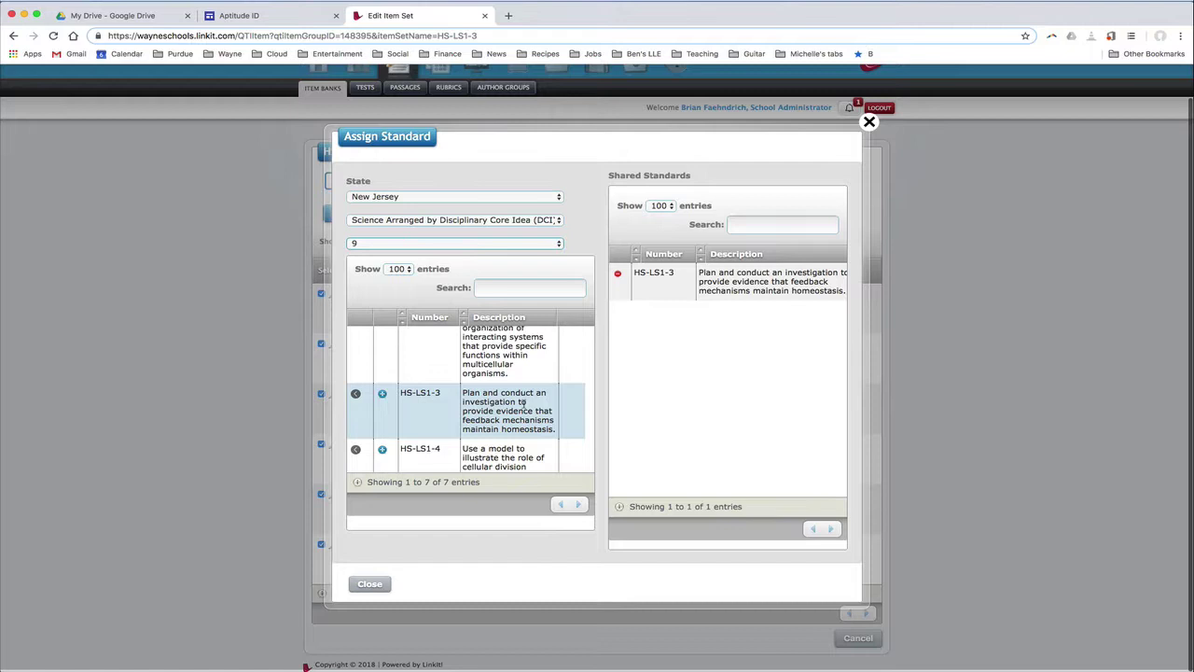
click(382, 396)
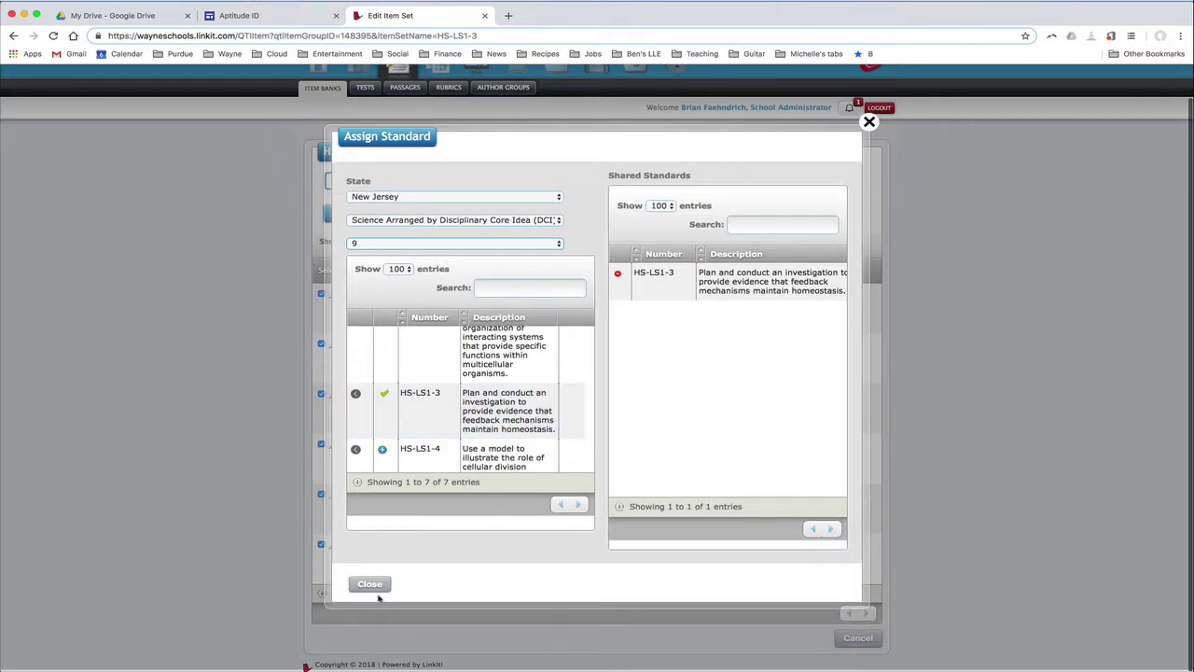
click(370, 585)
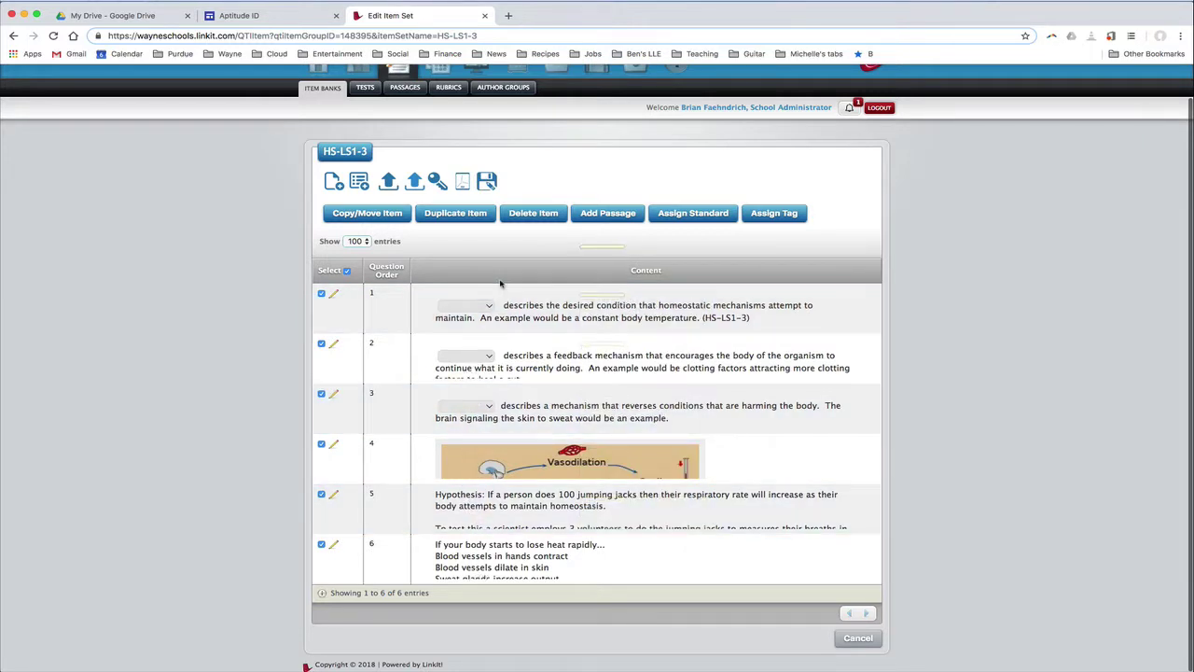
Step: Open the test banks list, check it with teacher-created banks shown, and hide those banks again
click(363, 94)
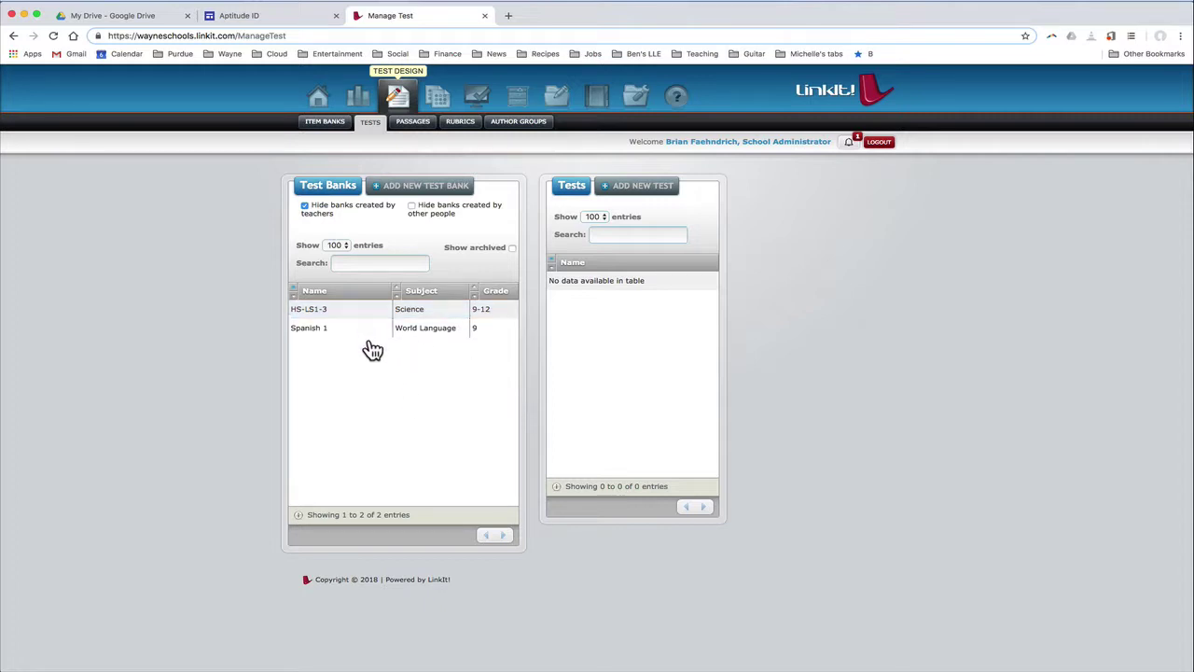
click(304, 206)
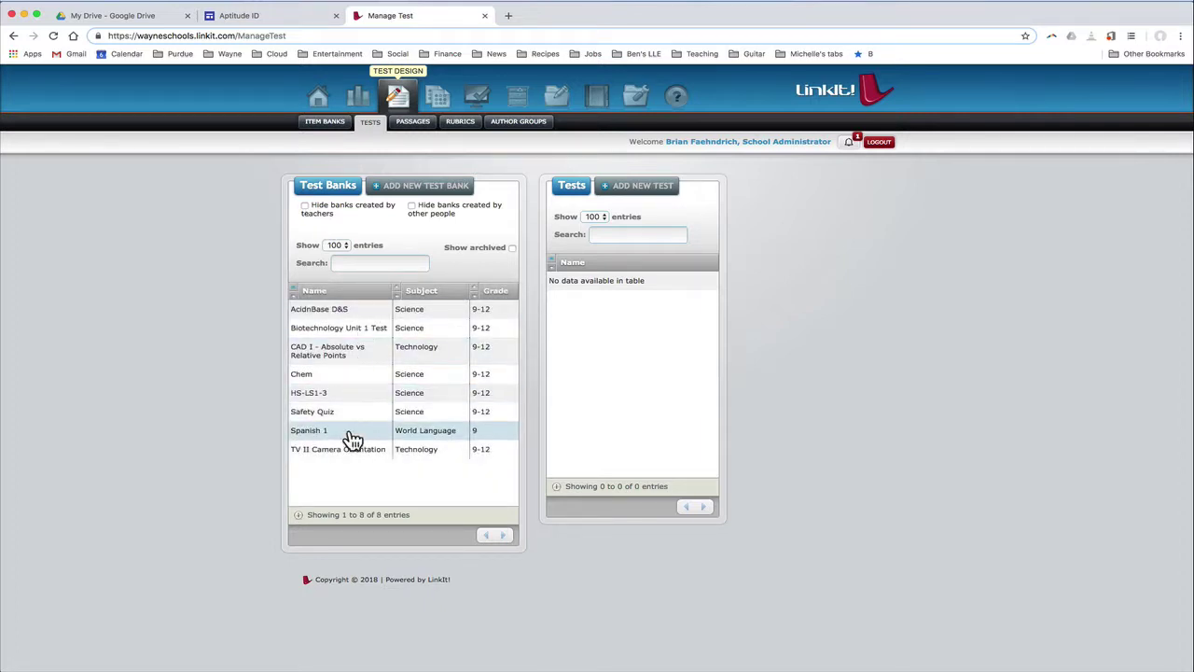
click(304, 206)
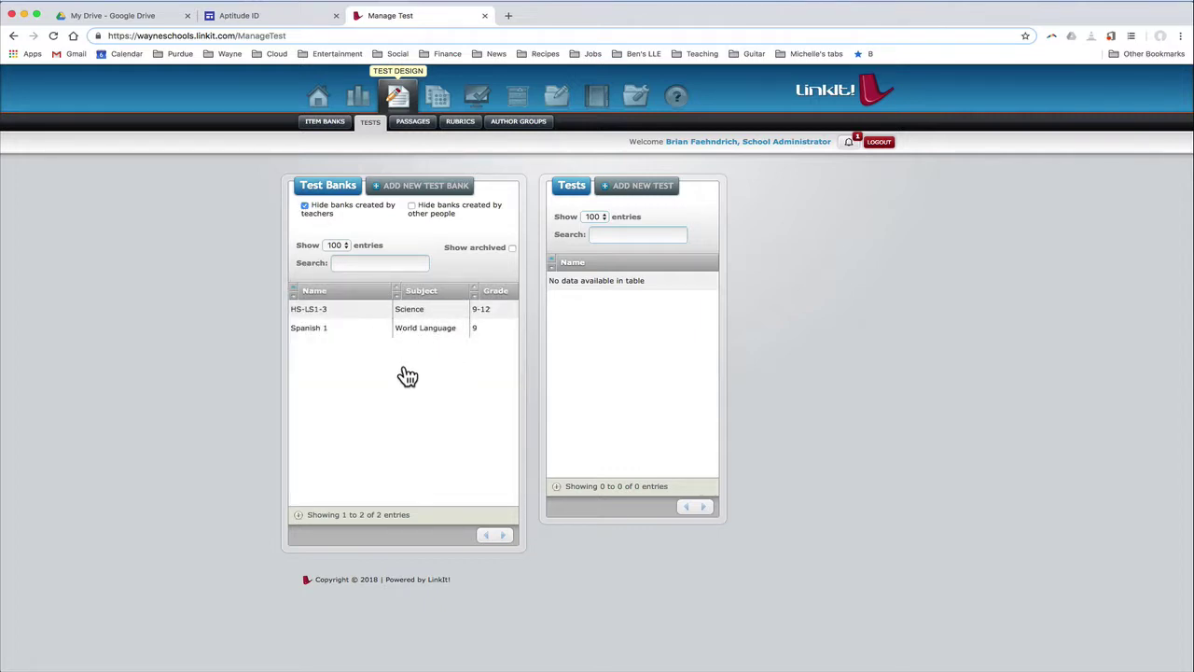
Step: Create a new test named Homeostasis Quiz in the HS-LS1-3 test bank
click(337, 317)
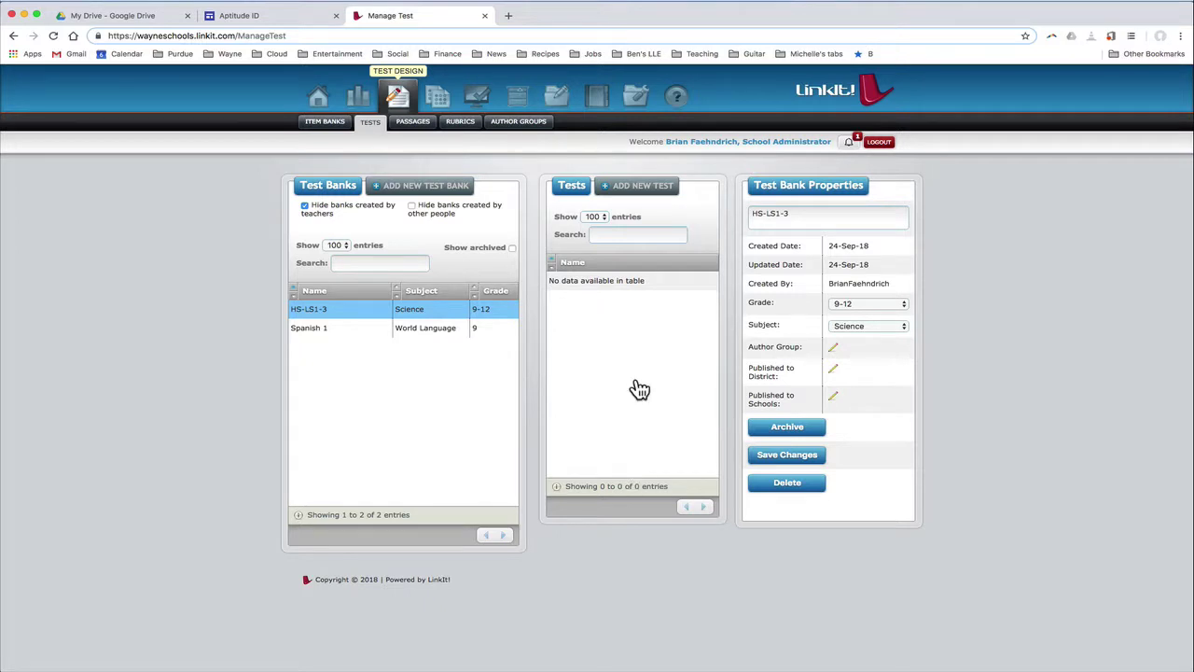
click(622, 191)
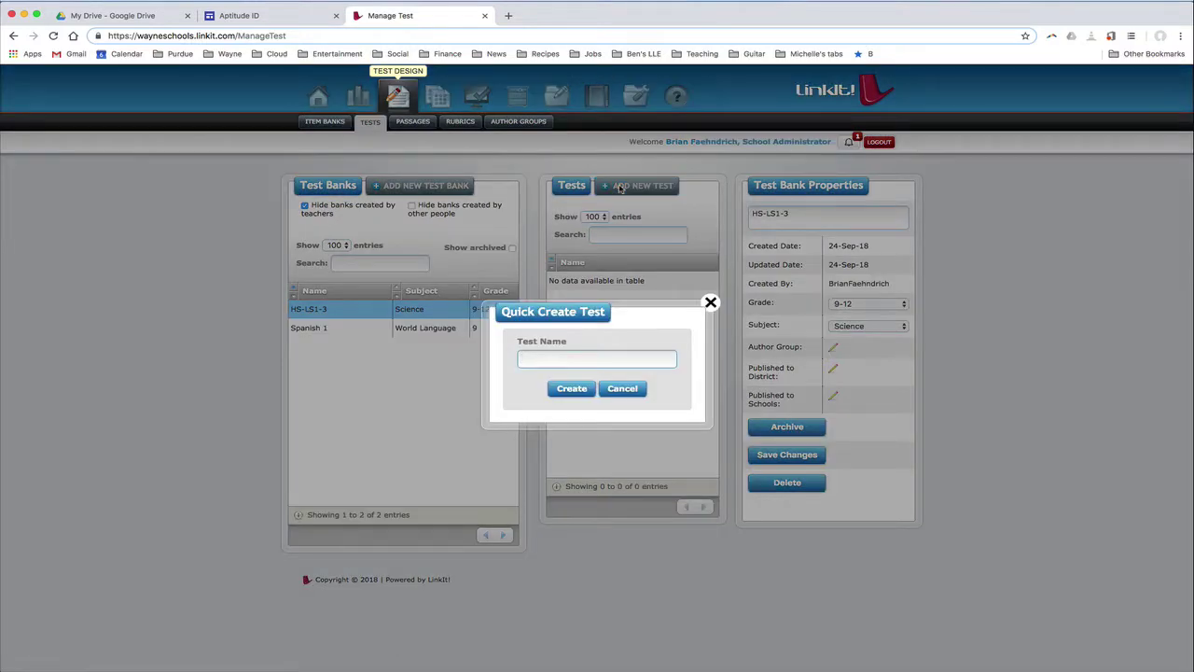
text(Homestasis Quiz)
click(582, 390)
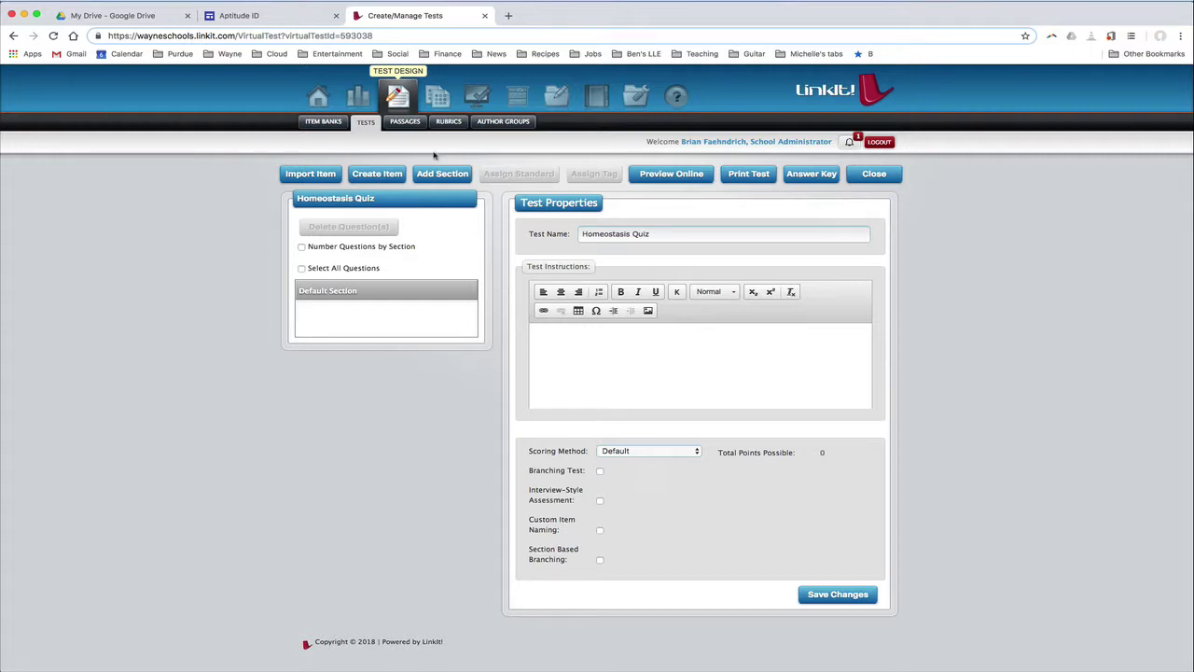
Step: Open the item import page for the Default Section of the Homeostasis Quiz
click(601, 339)
click(334, 295)
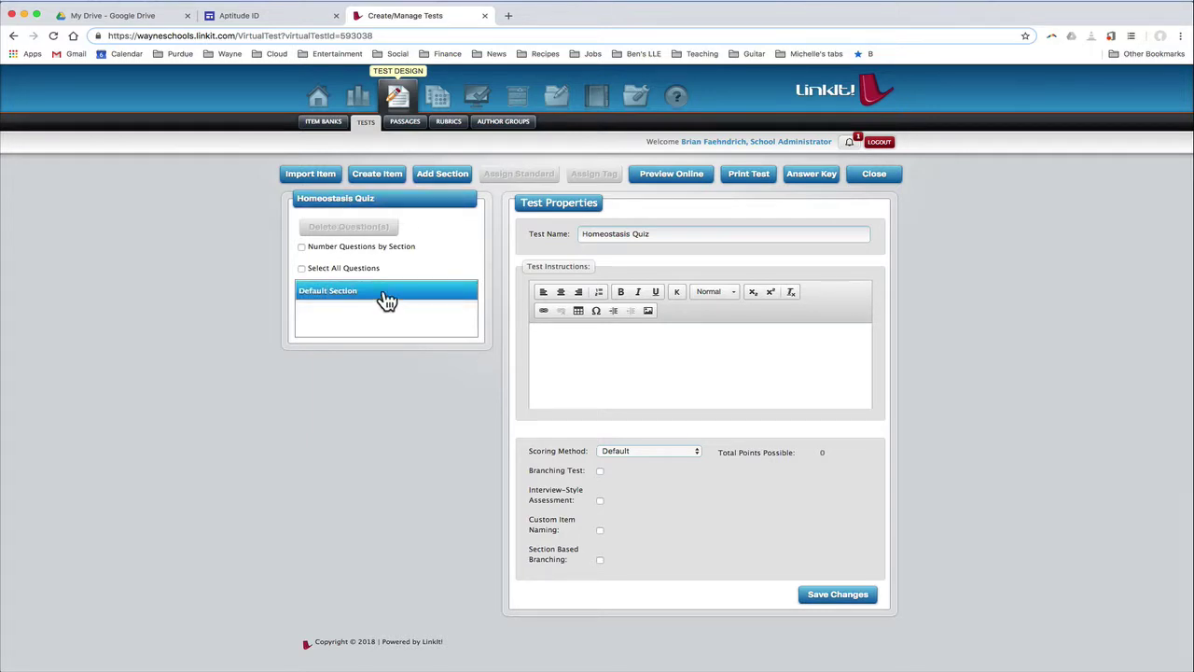
click(312, 175)
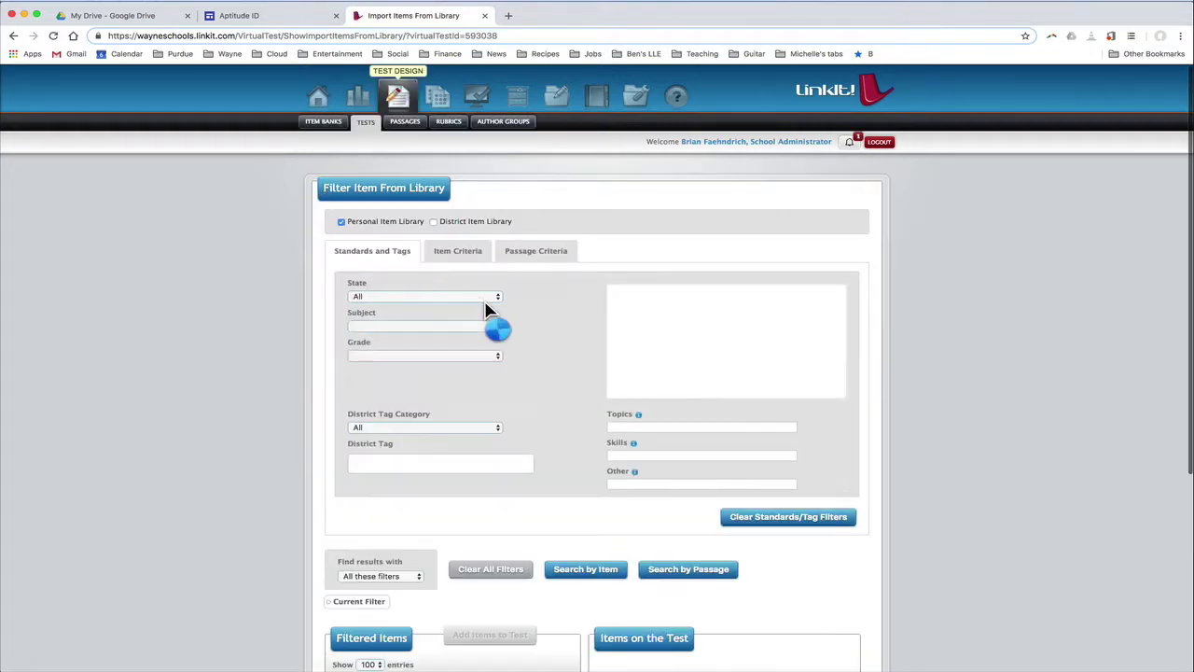
Step: Examine the item library's filter options for standards and tags, item criteria, and passage criteria
scroll(485, 308, down, 2)
scroll(486, 308, up, 2)
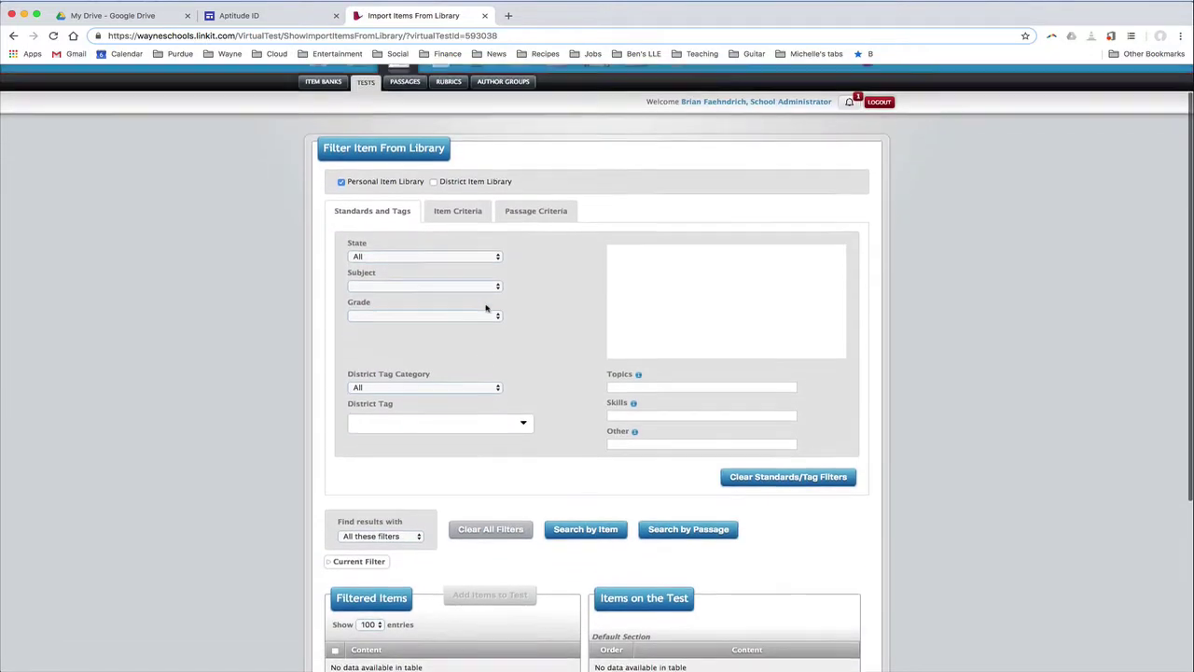
scroll(554, 317, down, 1)
scroll(552, 315, down, 2)
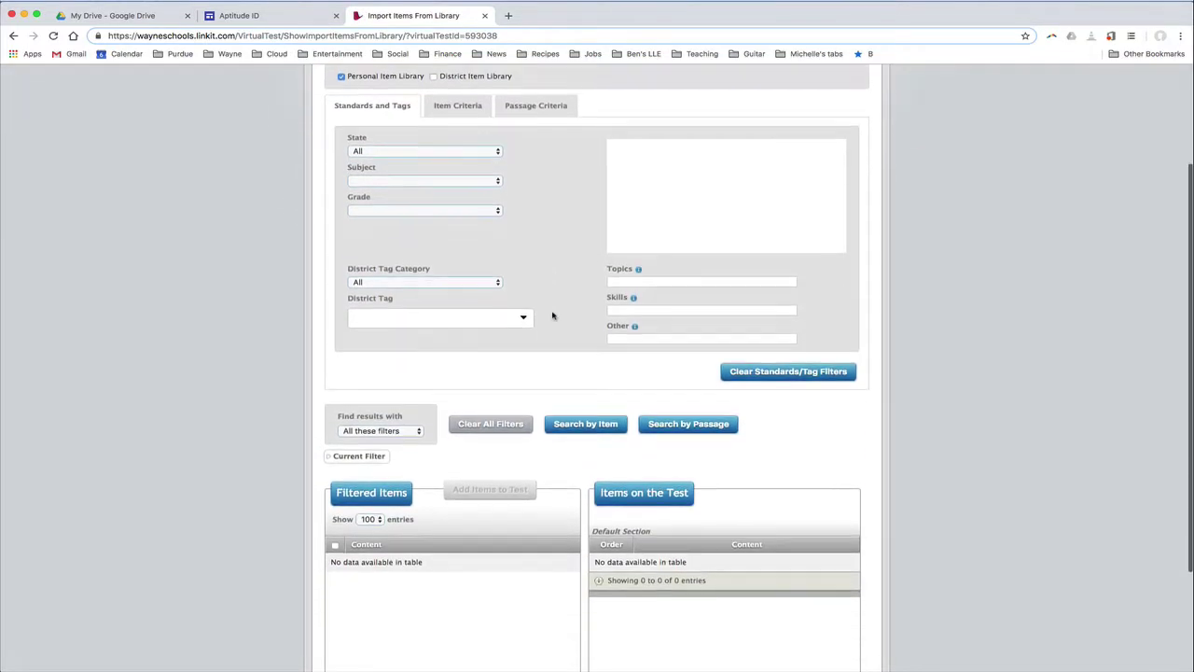
scroll(552, 316, up, 1)
scroll(552, 315, up, 1)
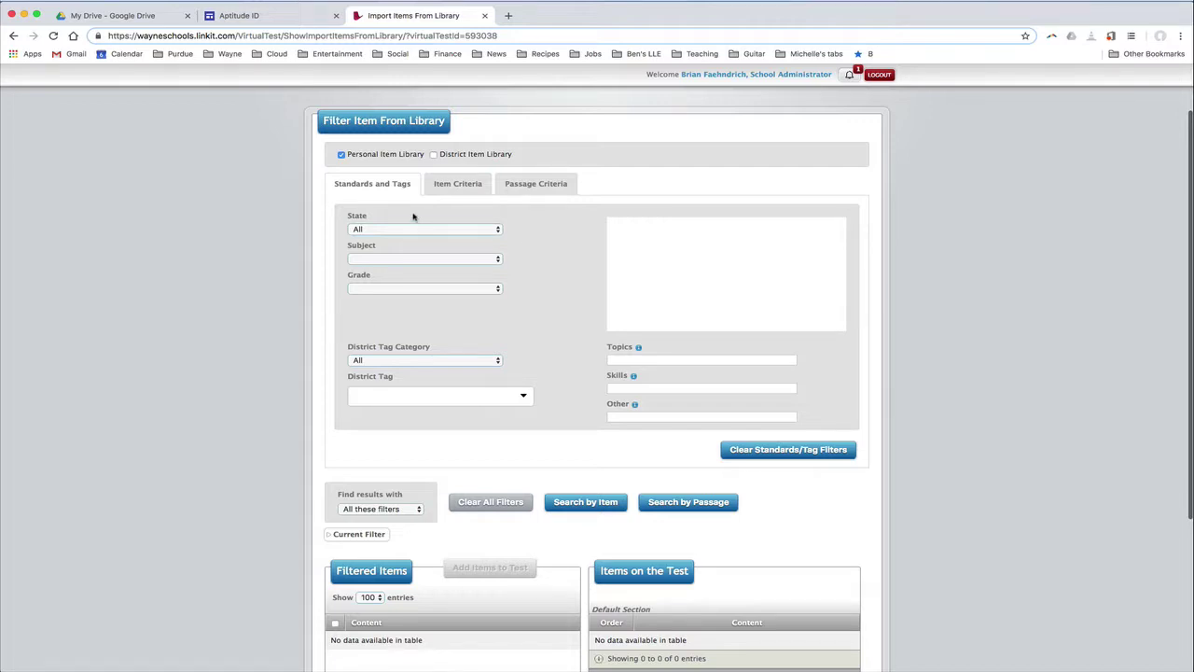
click(463, 185)
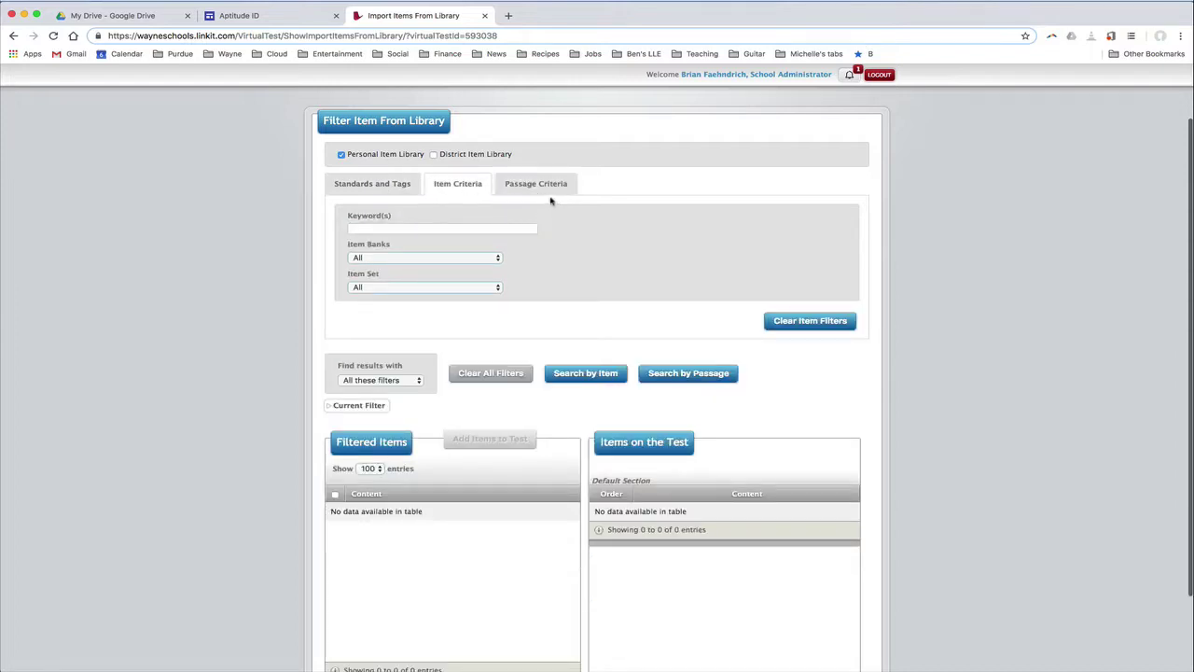
click(555, 195)
click(391, 193)
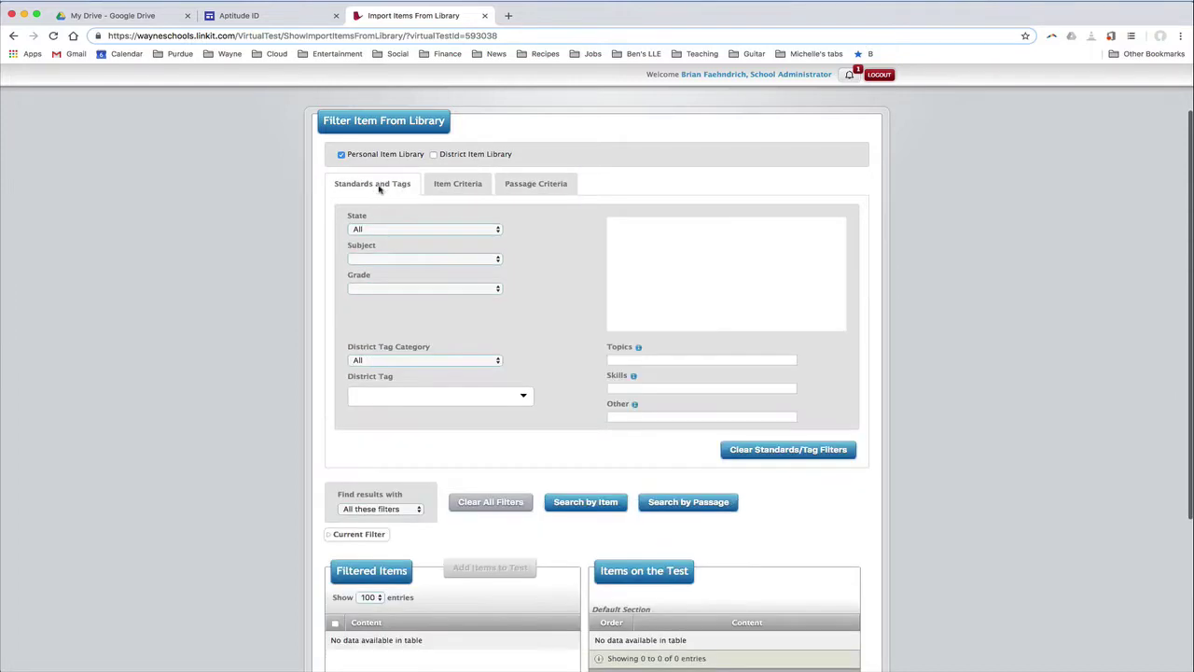
Step: Filter the personal item library by item bank Life Science and item set HS-LS1-3, and search by item
click(455, 195)
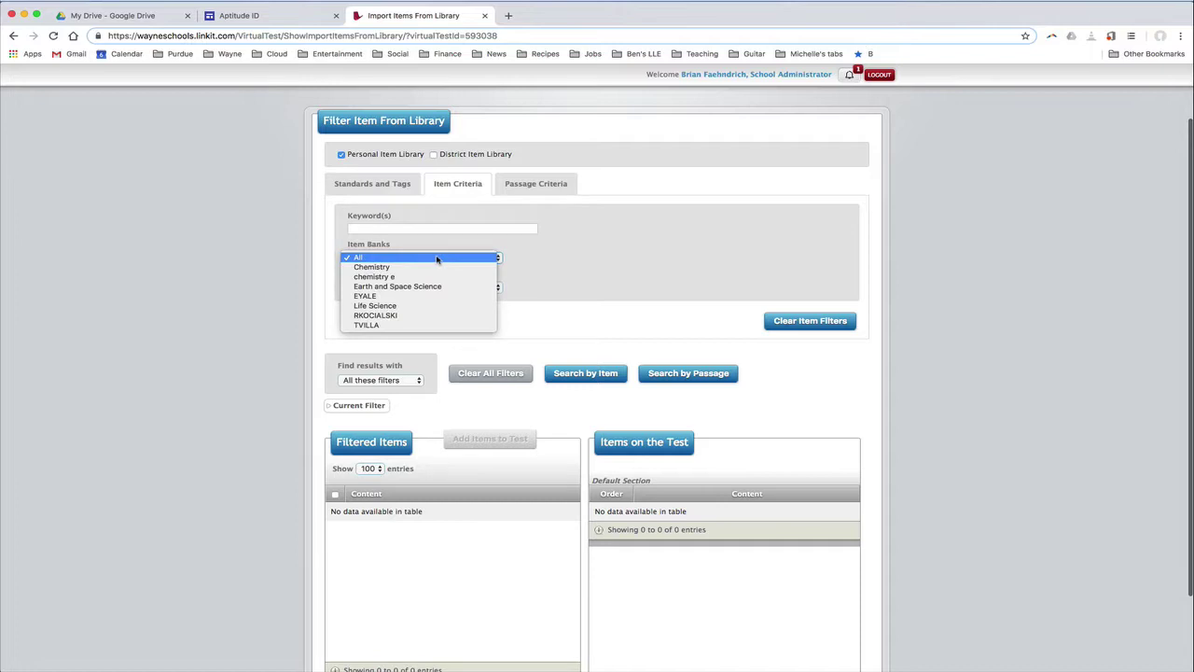
click(423, 307)
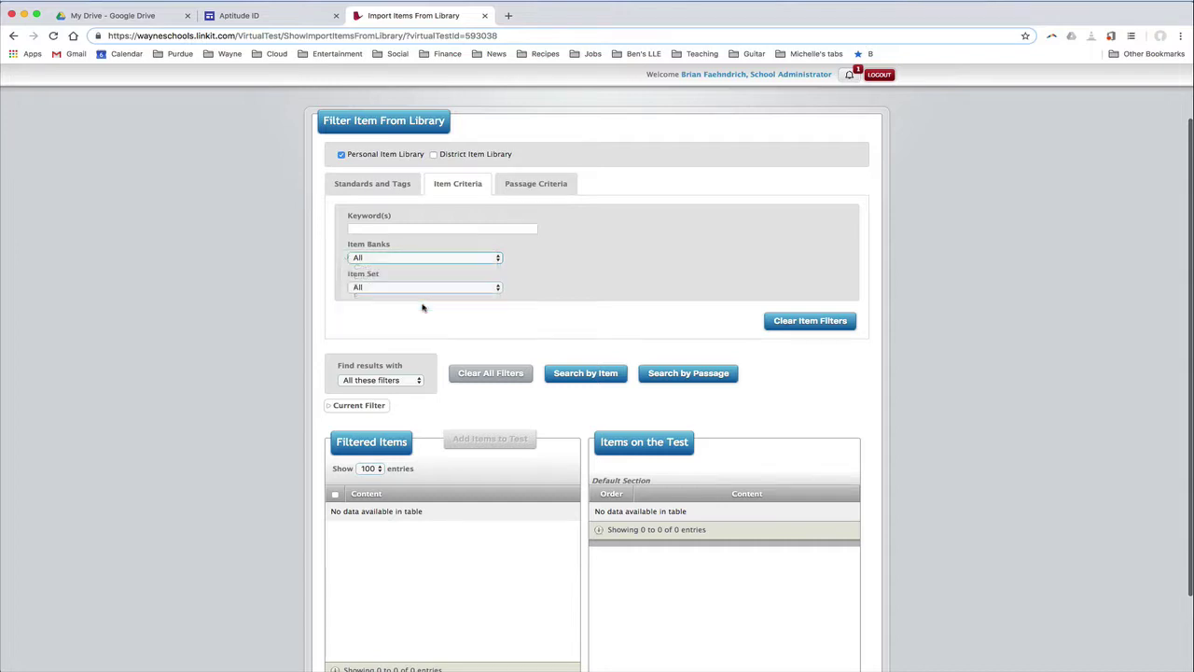
click(428, 288)
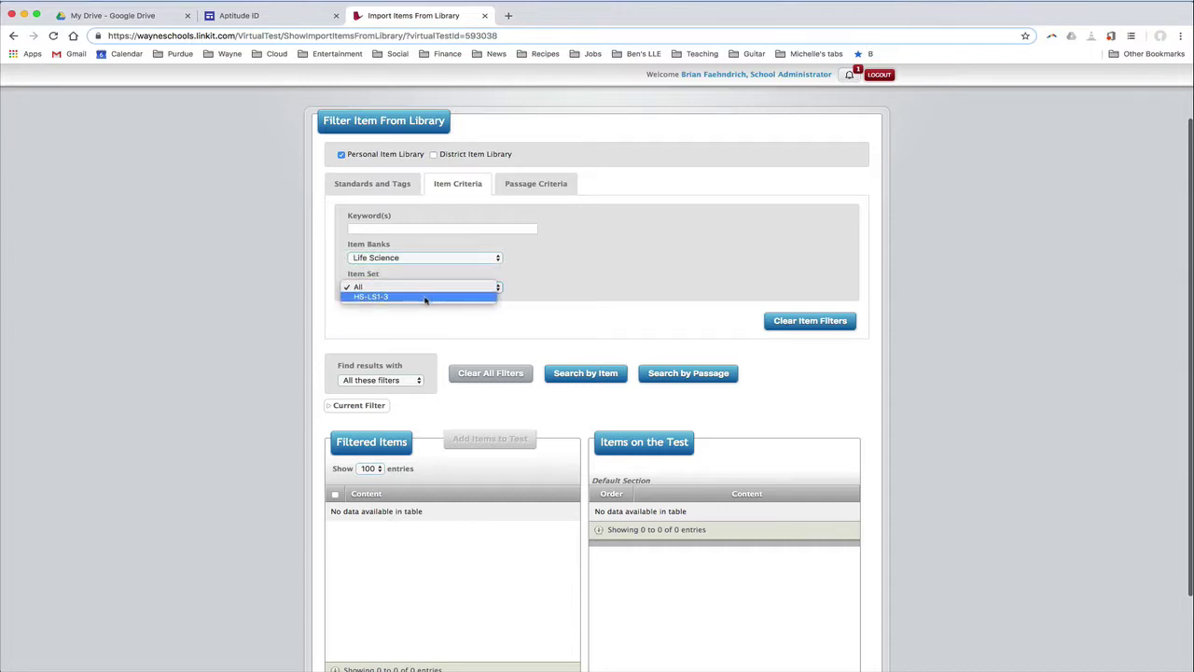
click(424, 298)
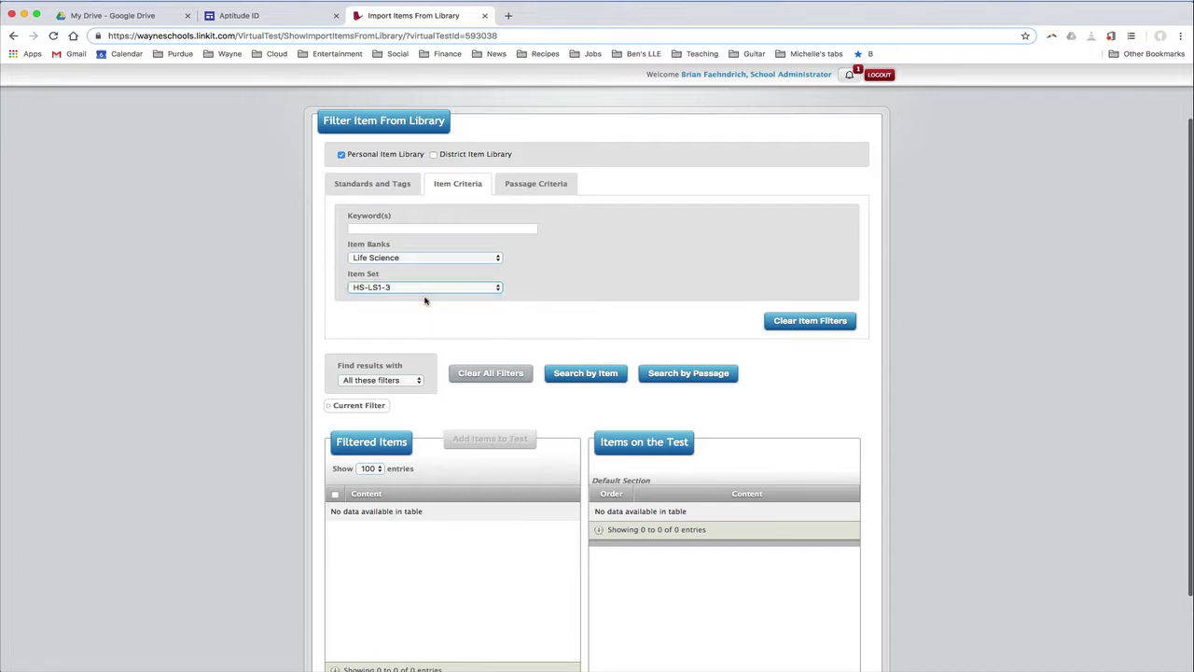
scroll(596, 341, down, 2)
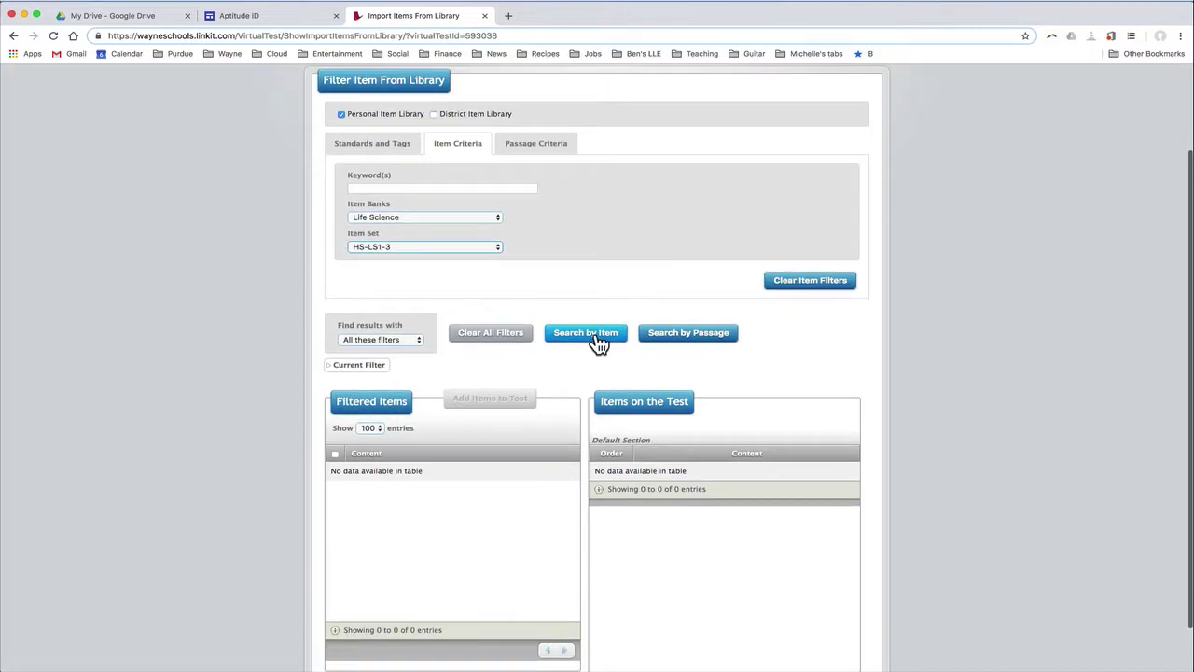
click(598, 345)
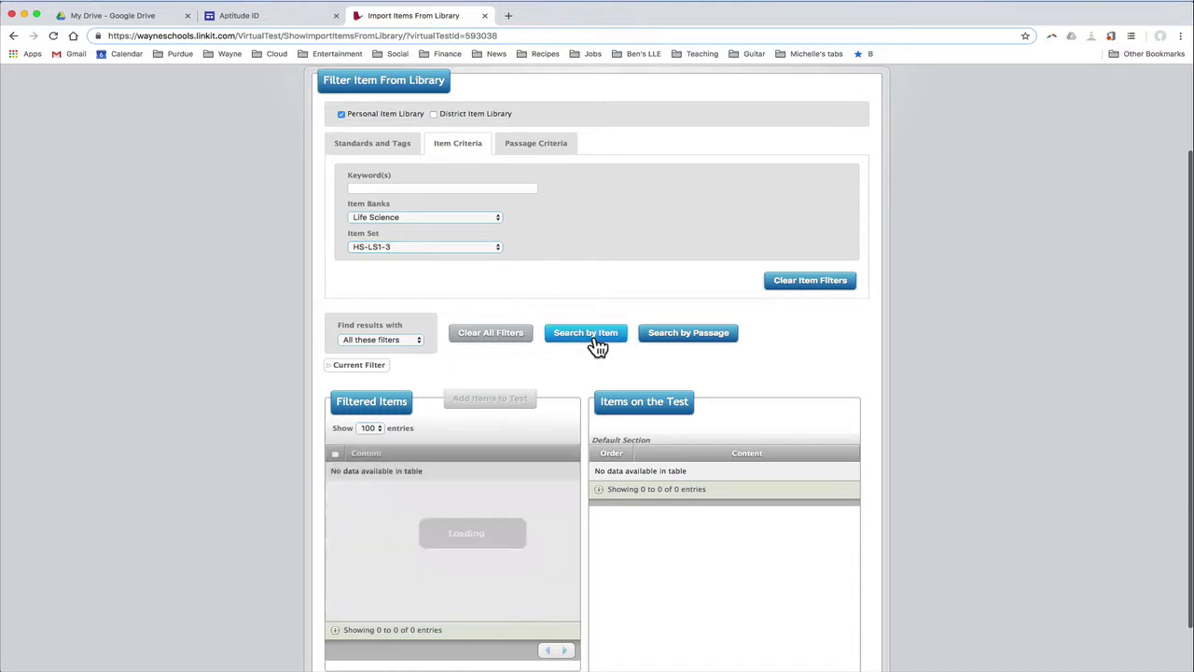
Step: Look through the filtered items and check their item bank, item set, standards and topics
scroll(518, 516, down, 5)
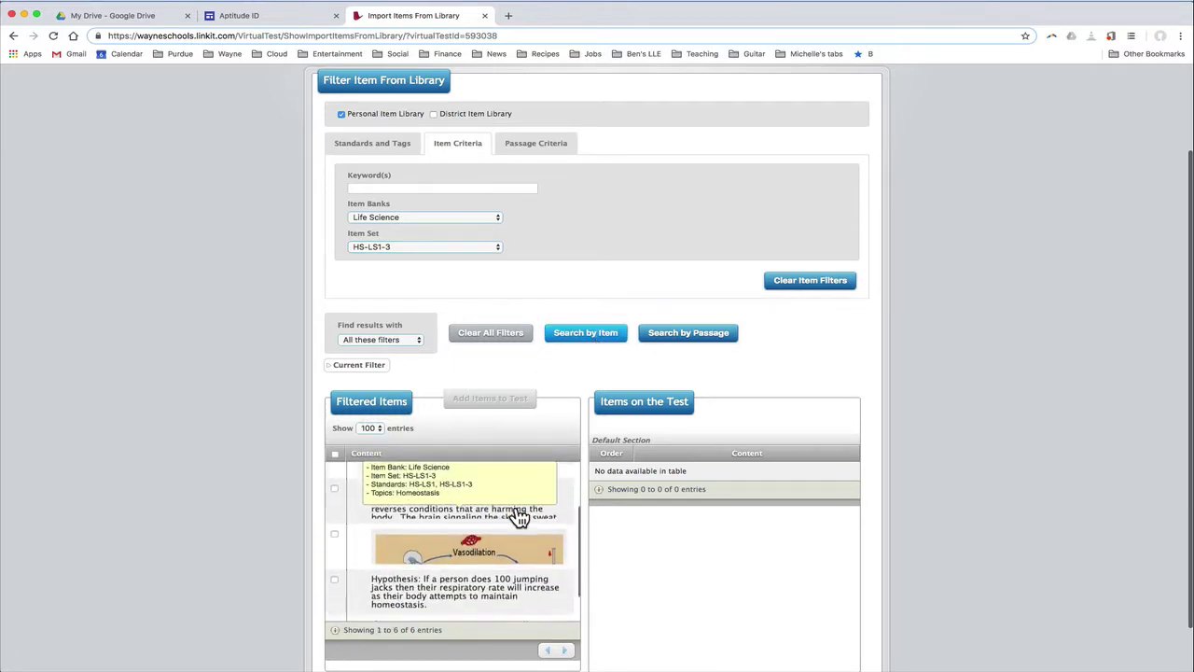
scroll(479, 585, up, 5)
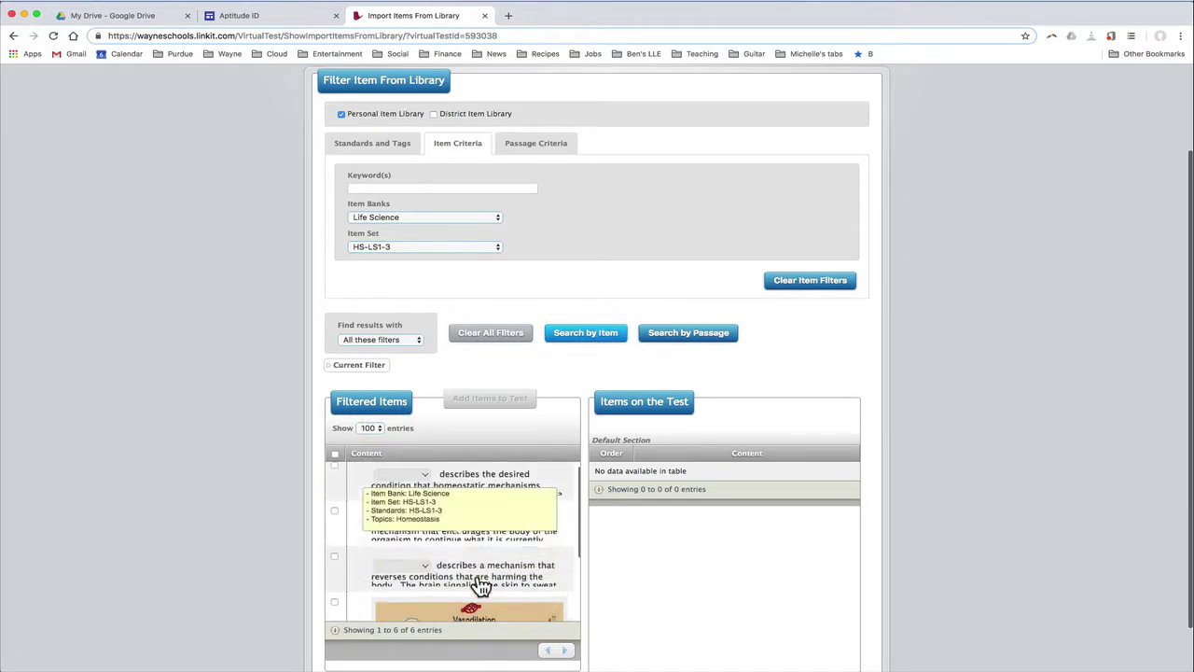
scroll(480, 585, up, 3)
scroll(486, 590, down, 5)
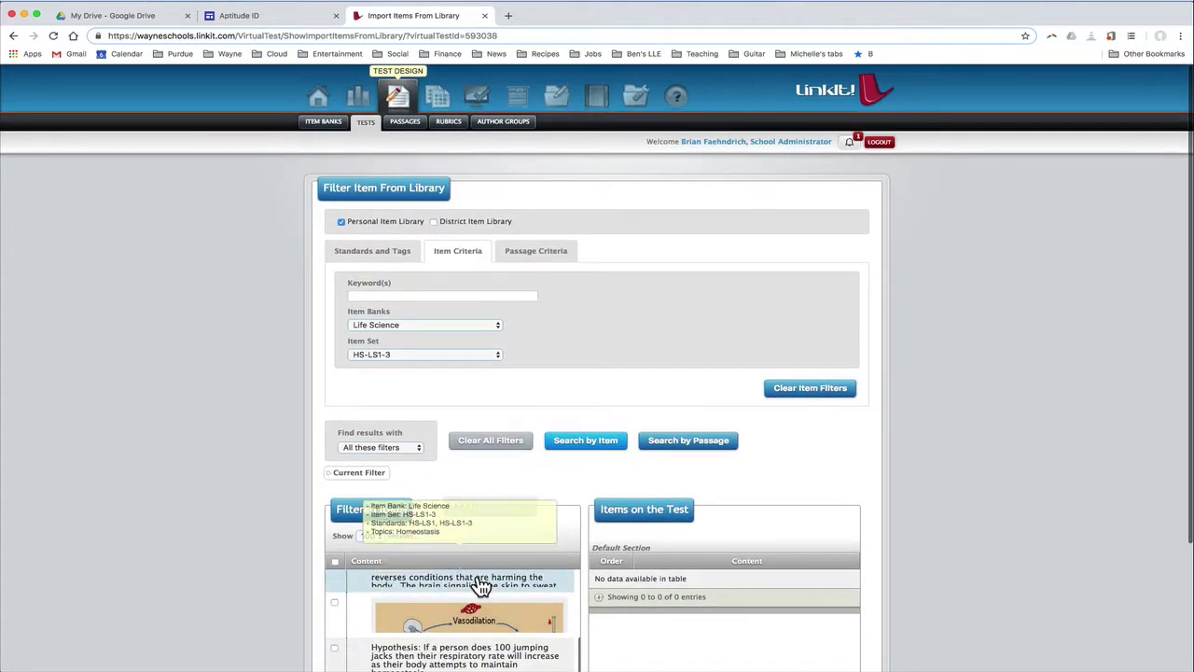
scroll(501, 619, down, 4)
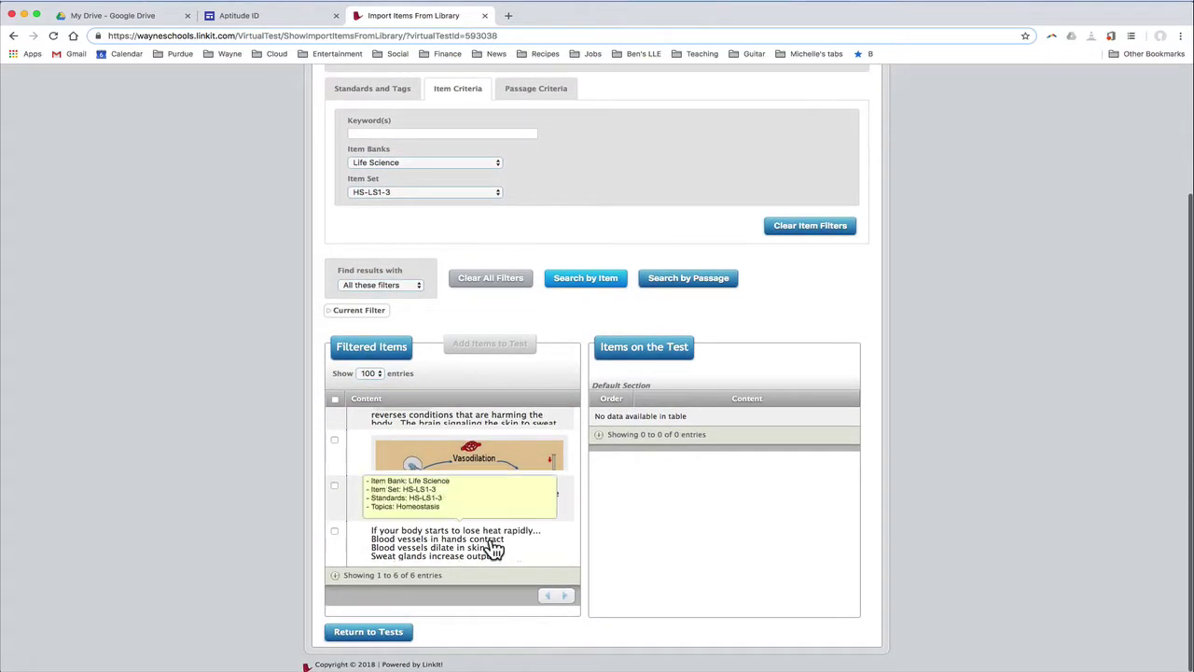
scroll(437, 516, up, 3)
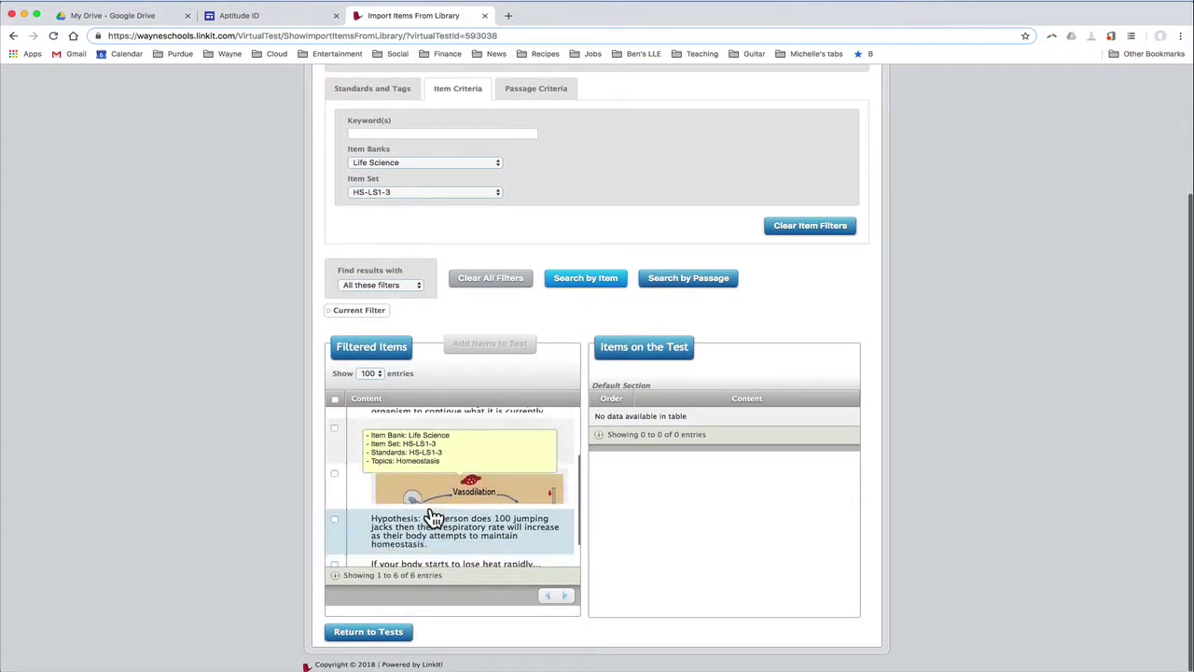
scroll(435, 519, up, 3)
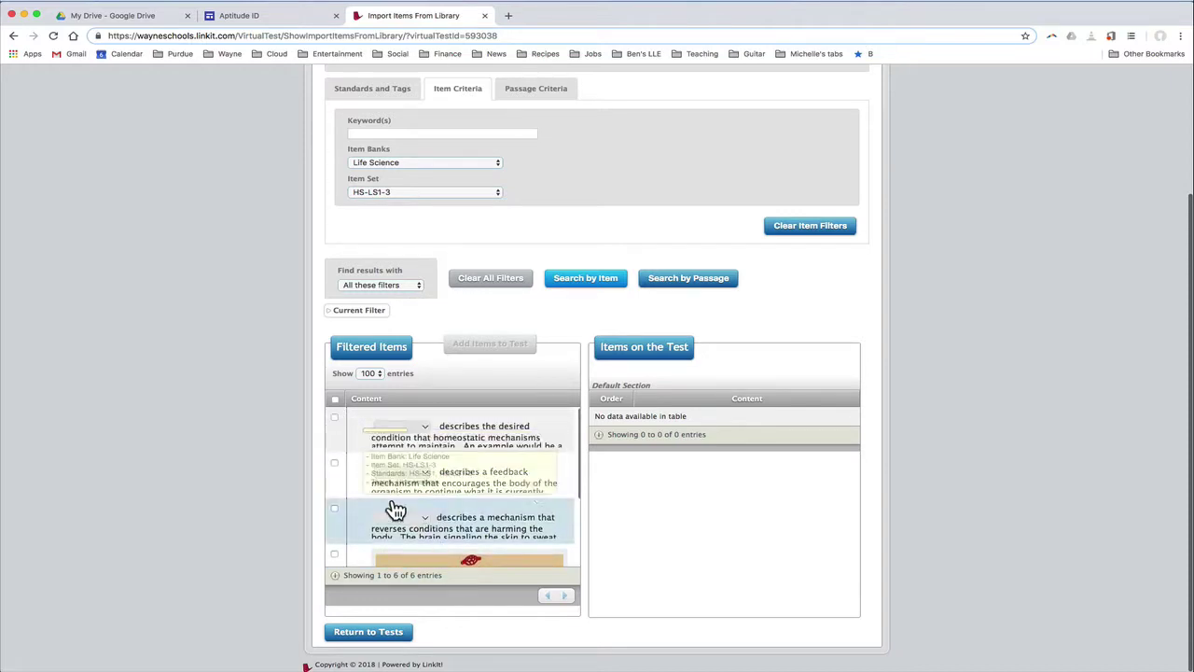
Step: Select the feedback mechanism question, the vasodilation diagram question and the question about losing body heat rapidly from the filtered items
scroll(341, 509, down, 1)
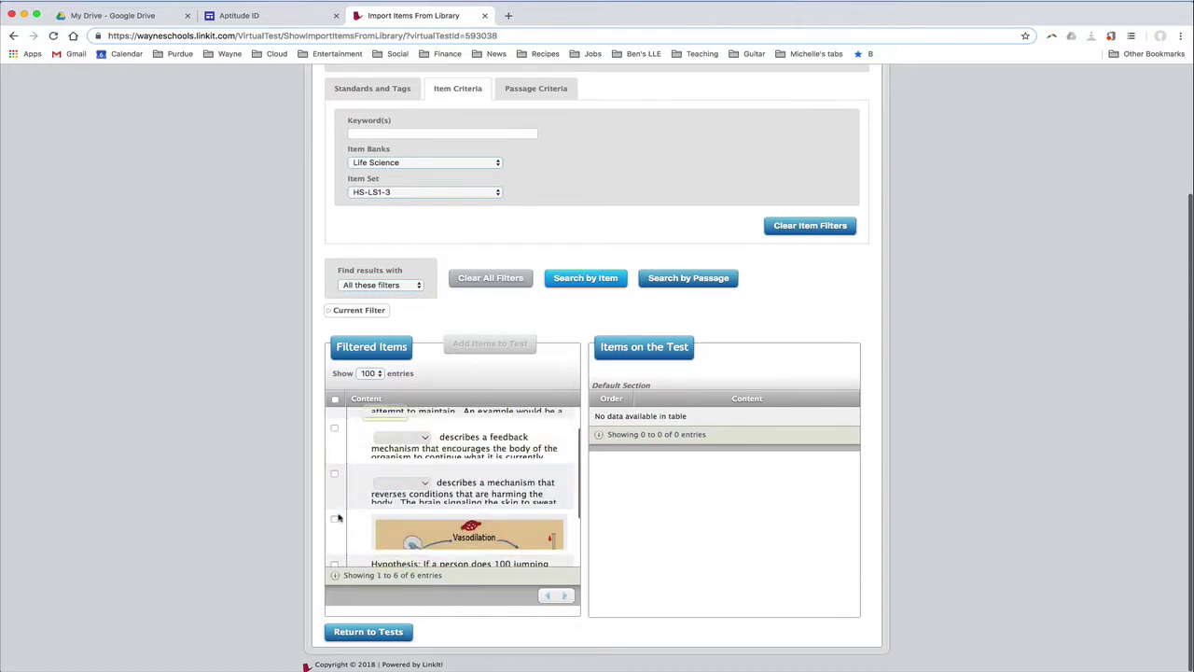
click(335, 522)
scroll(334, 476, up, 1)
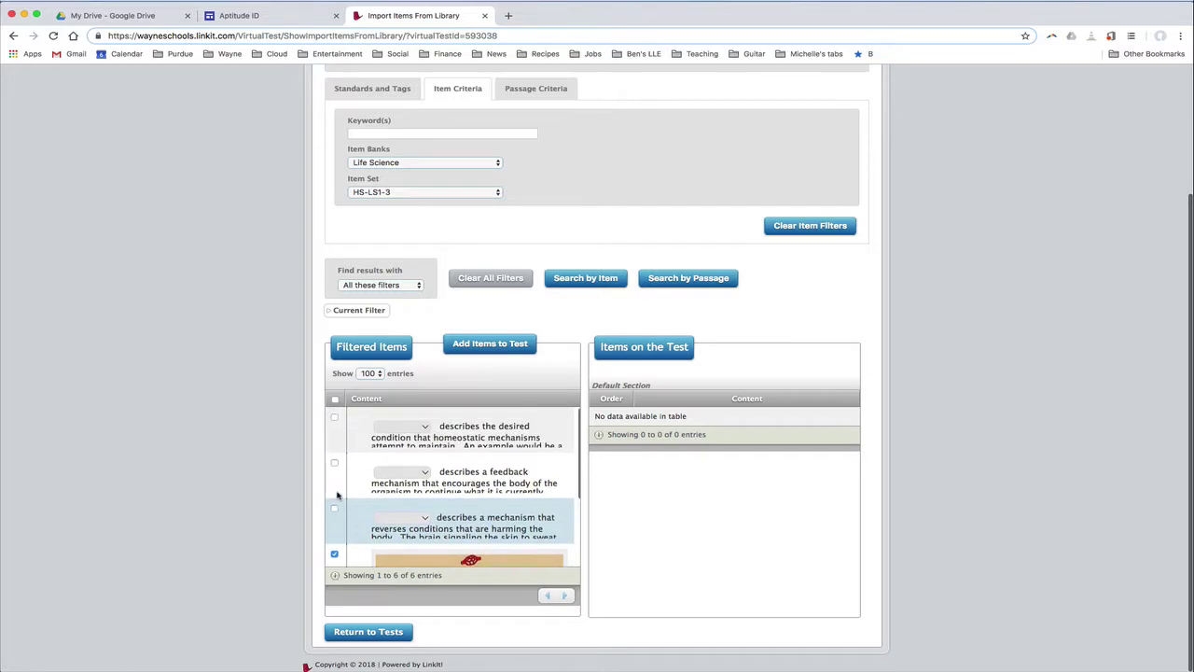
scroll(355, 486, down, 3)
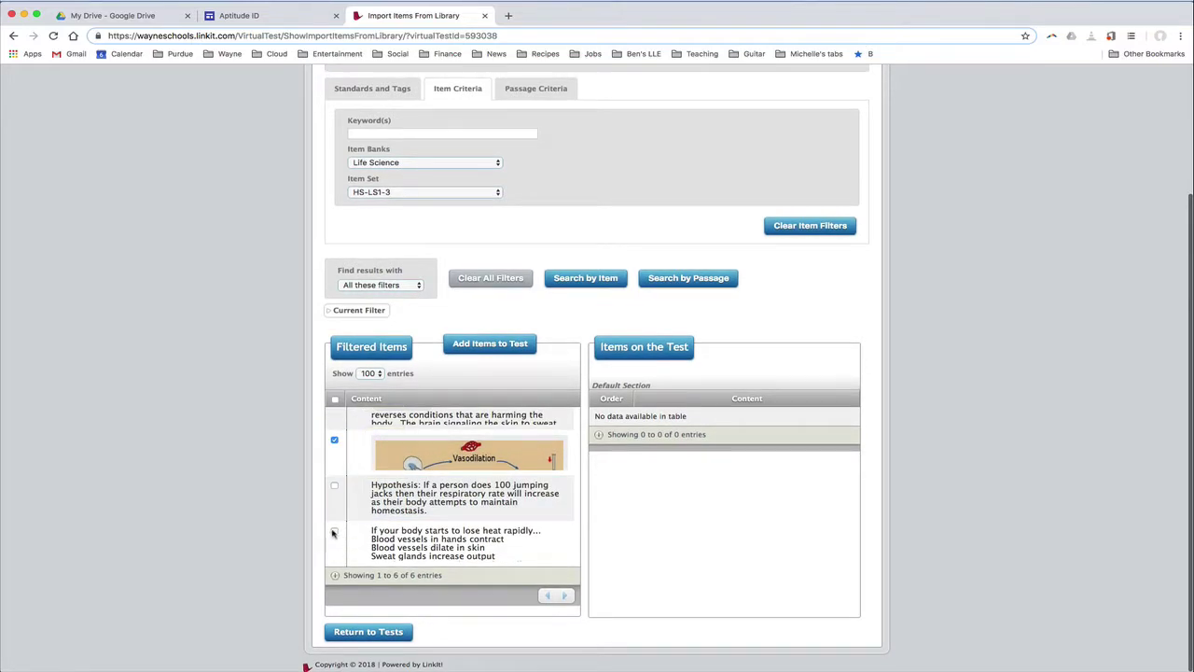
click(334, 531)
scroll(482, 521, up, 3)
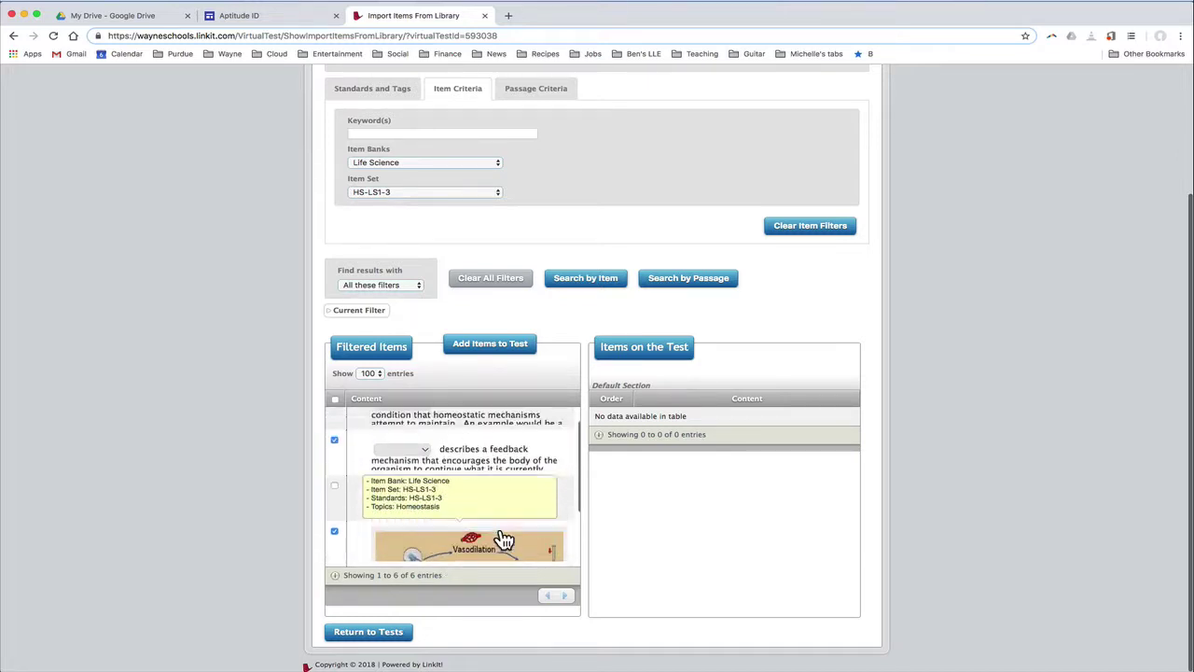
scroll(519, 470, down, 5)
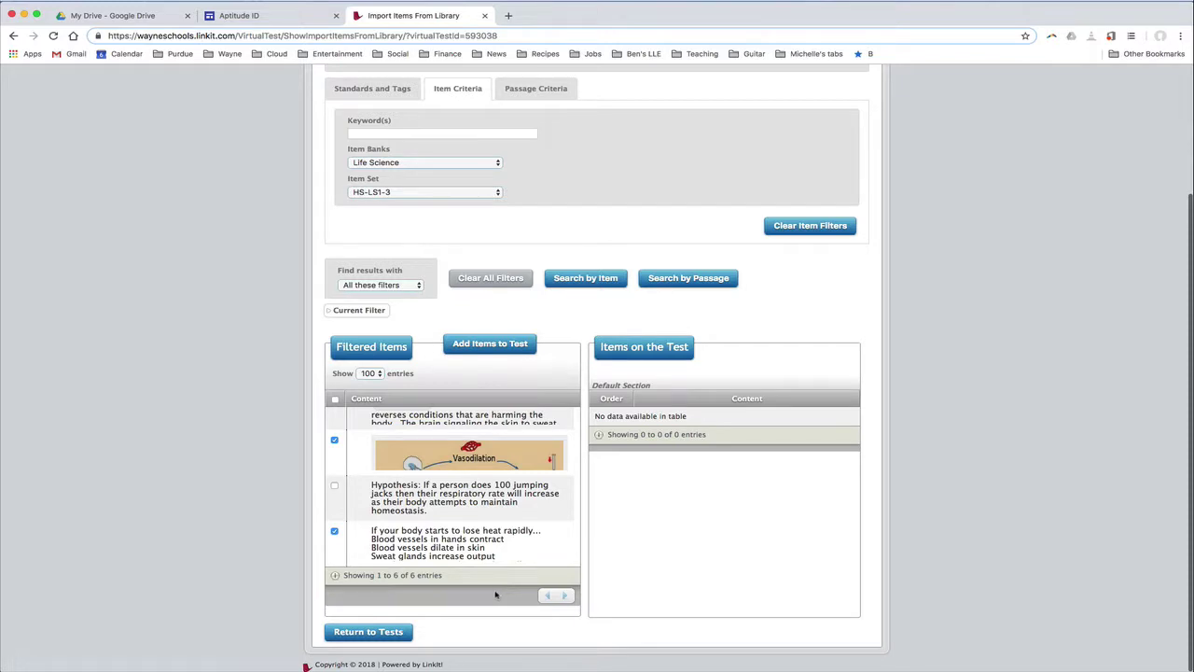
Step: Add the selected items to the test as clones of the originals and return to the test's properties
click(527, 357)
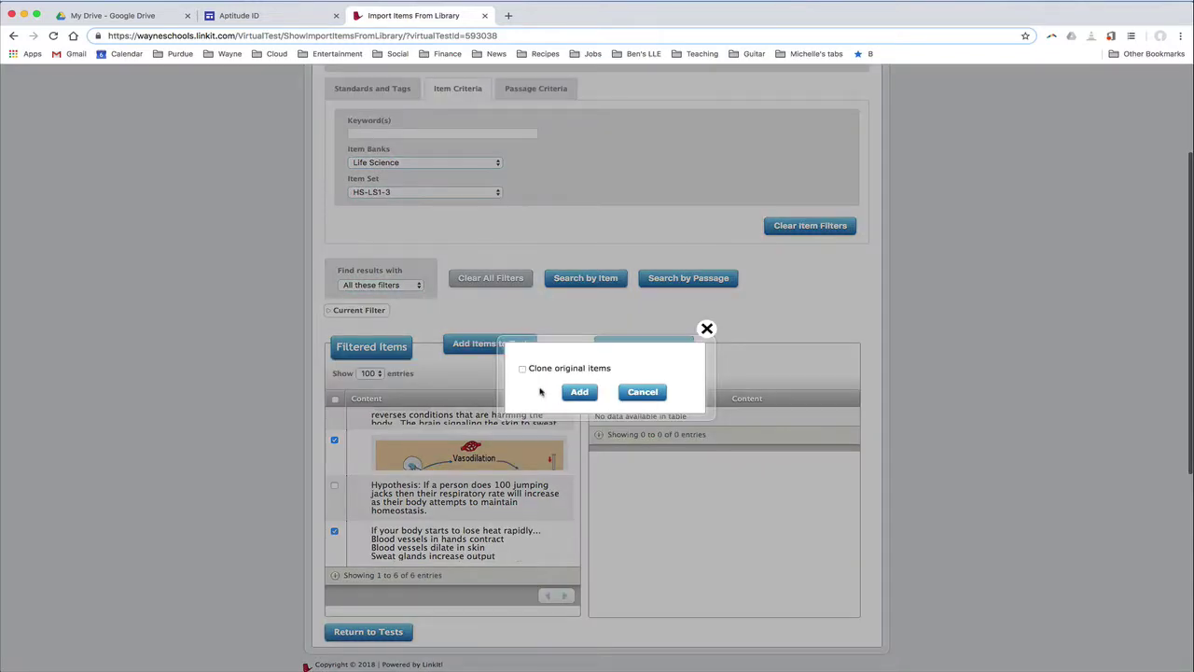
click(523, 368)
click(580, 393)
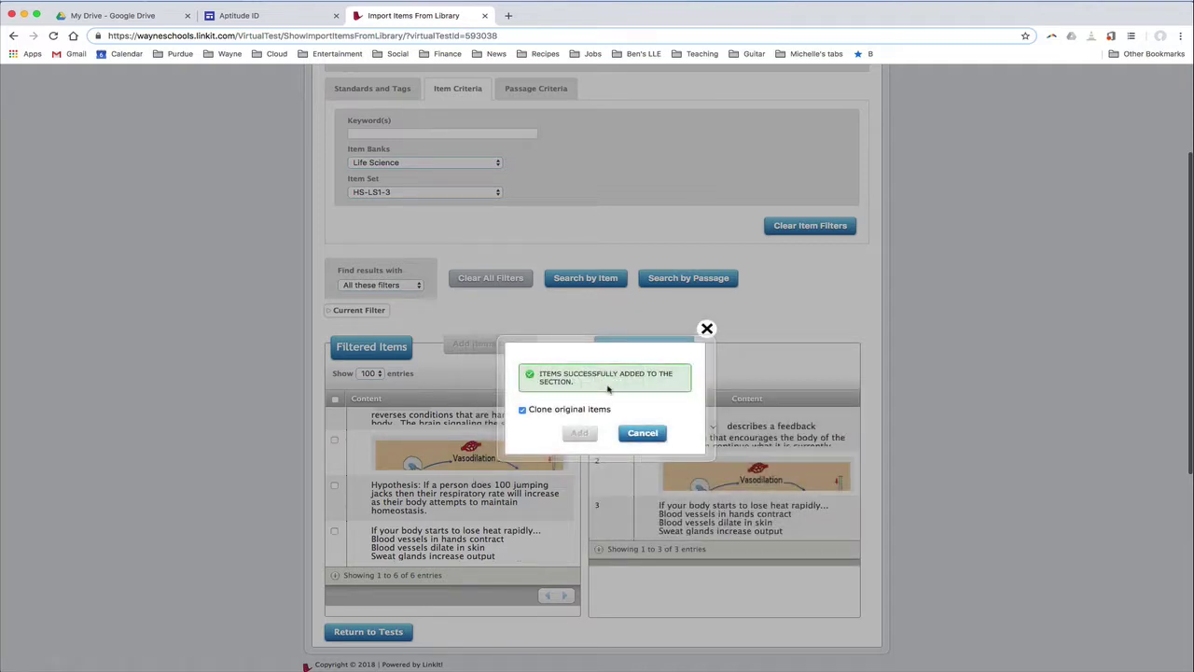
click(621, 435)
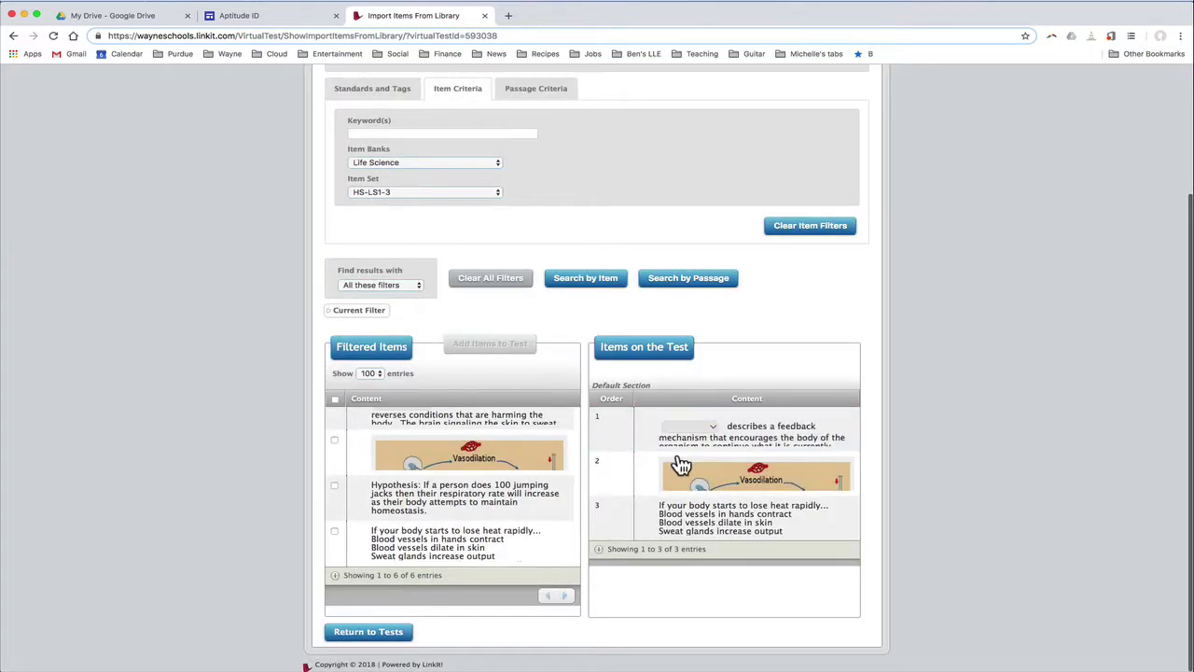
scroll(682, 464, up, 2)
scroll(682, 464, up, 2)
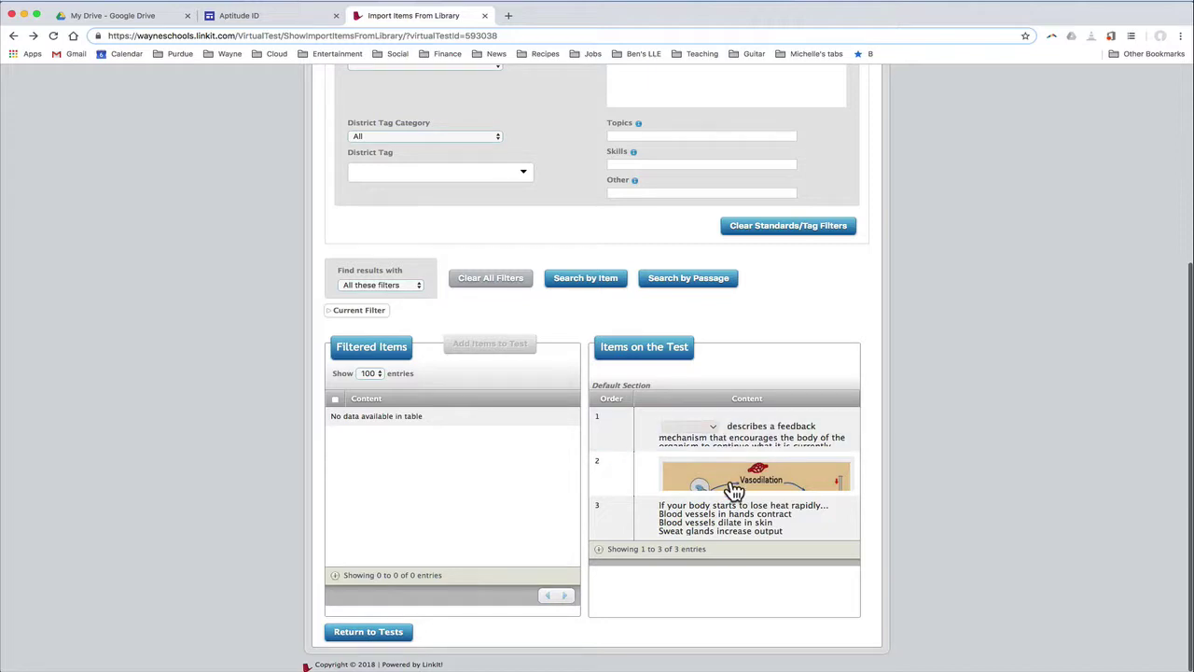
click(401, 634)
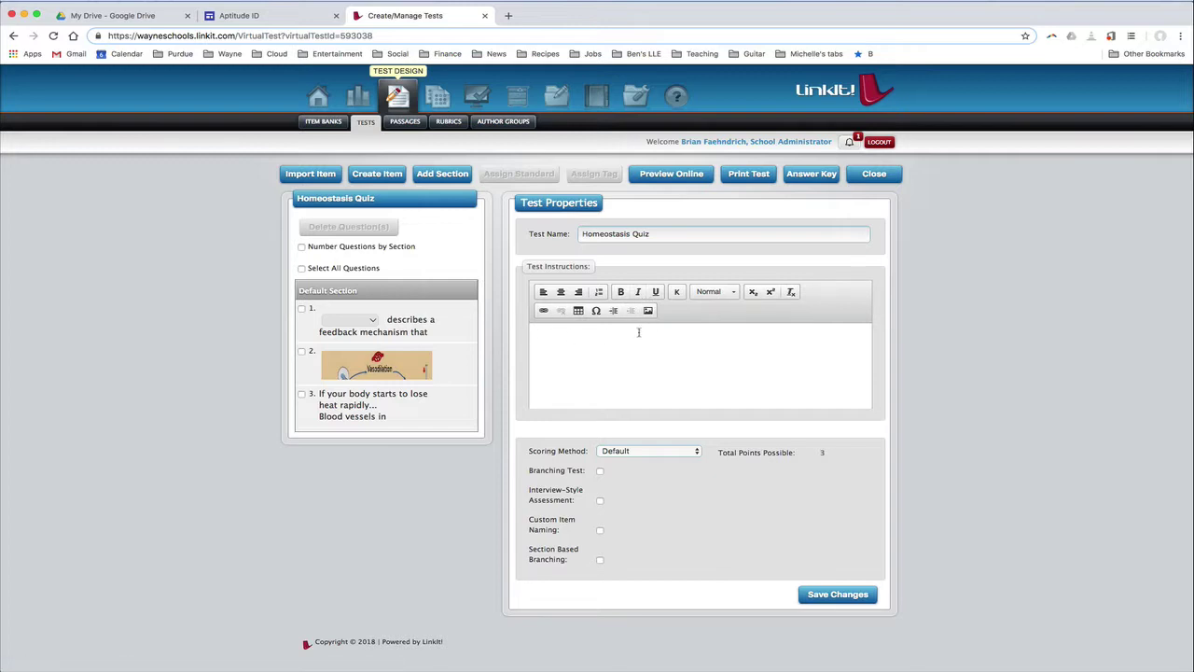
Step: Enter the test instructions "Be sure to answer all questions. Some have more than one correct answer." and format them as a numbered list
text(Be sure to answer all questions. Some have mo)
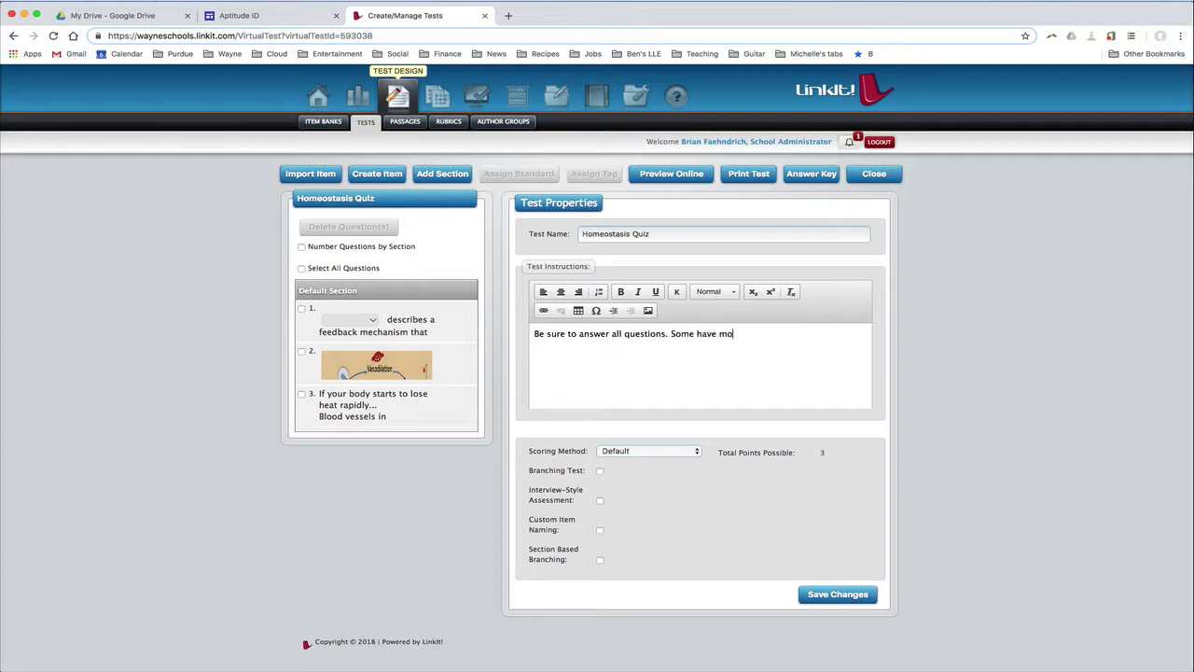
text(re than one correct answer.)
click(535, 333)
click(594, 295)
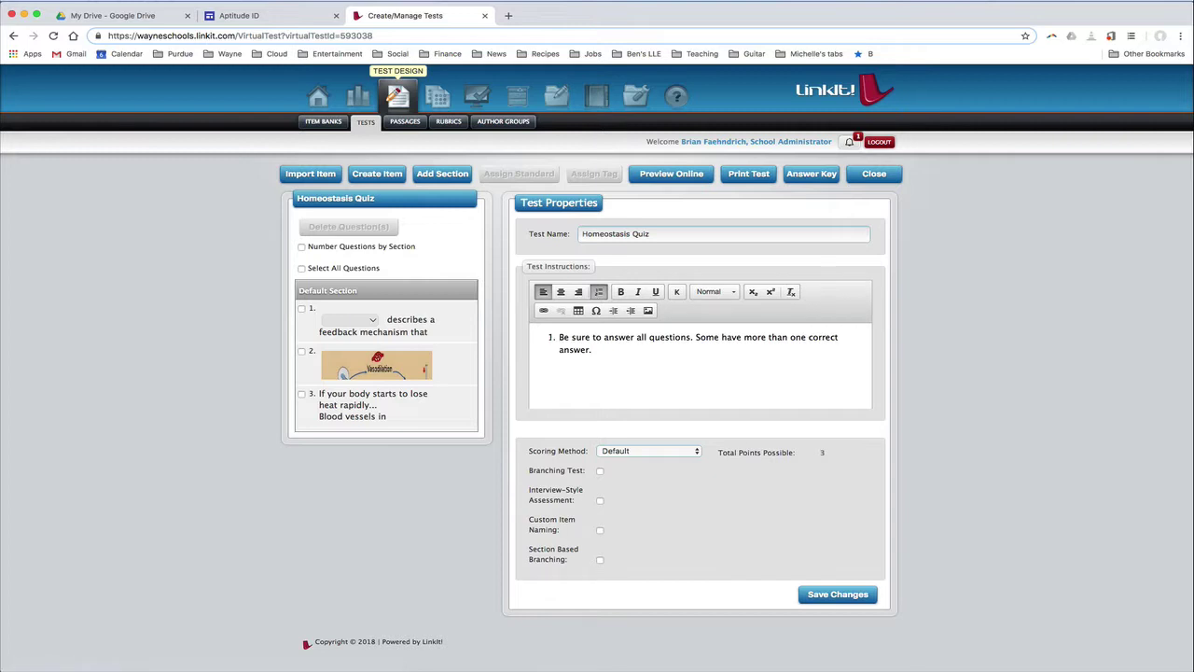
Step: Upload the image "Screen Shot 2018-05-29 at 5.43.37 PM" and insert it into the test instructions below the text
click(649, 313)
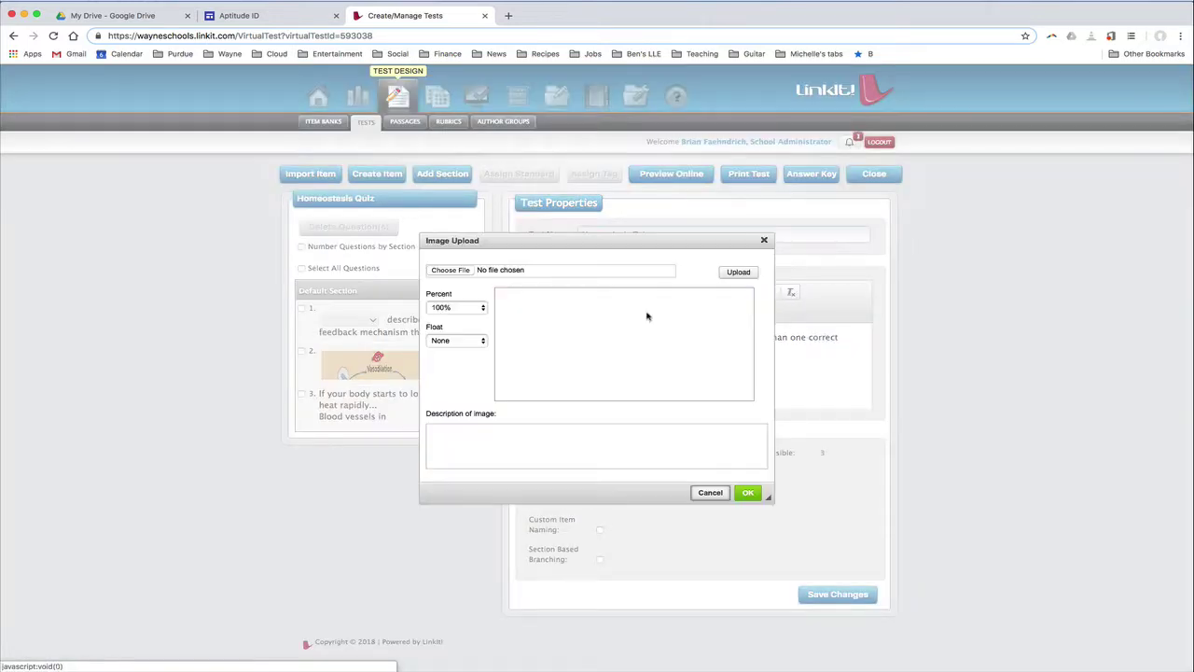
click(466, 272)
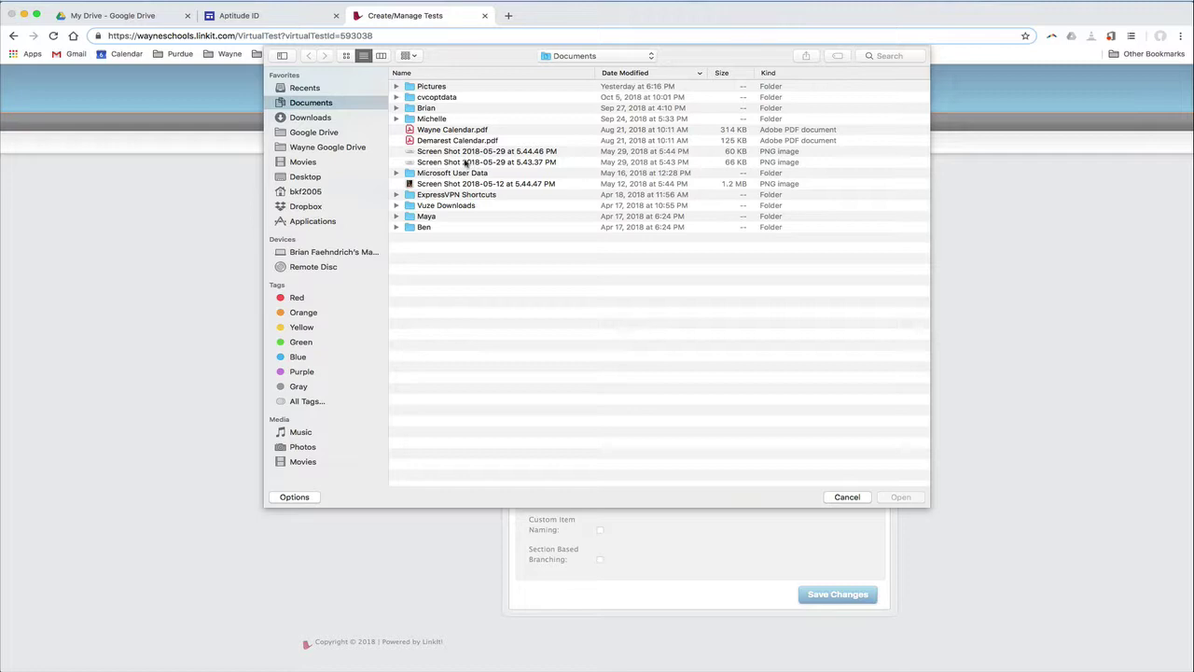
double_click(466, 162)
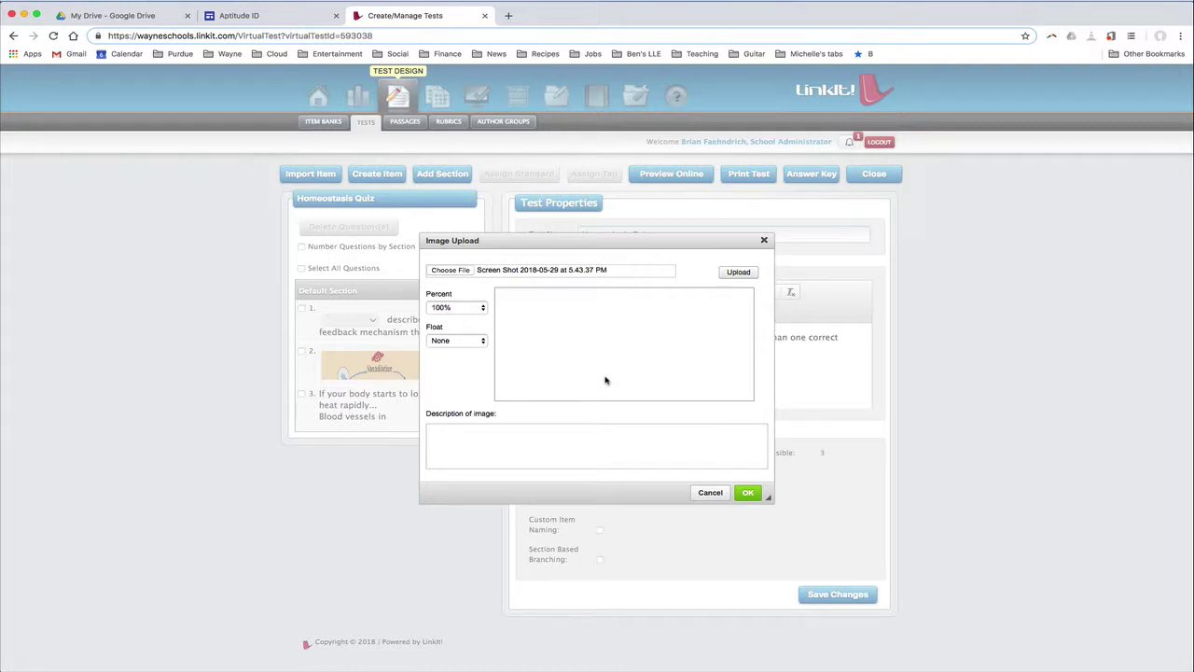
click(739, 272)
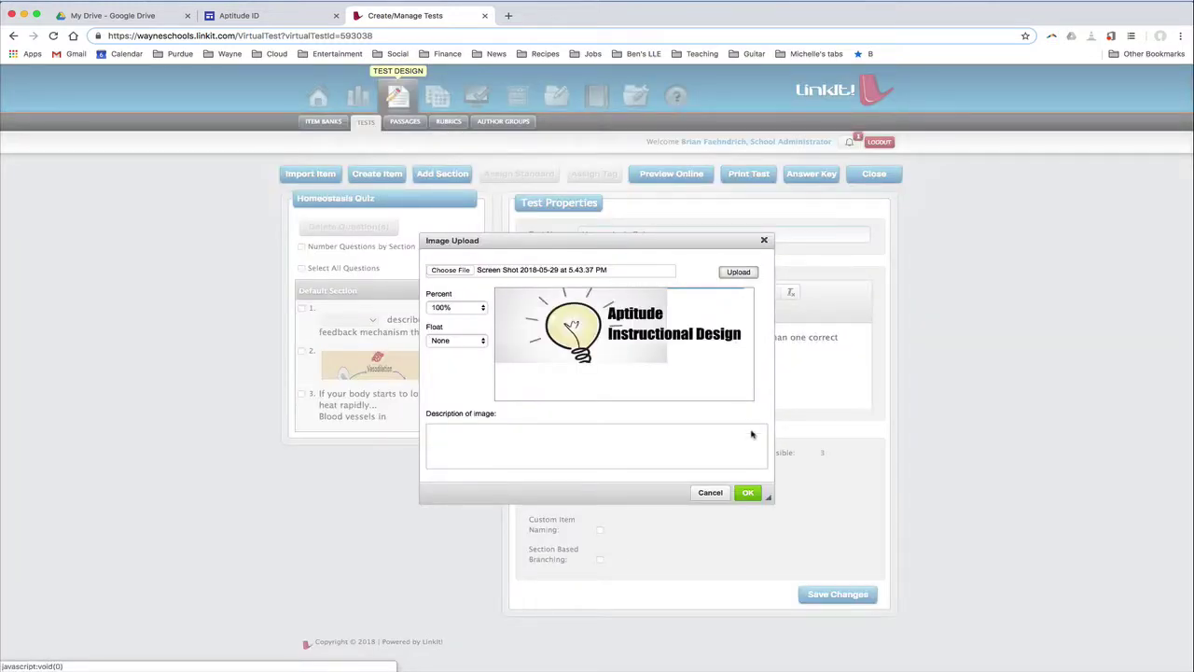
click(748, 493)
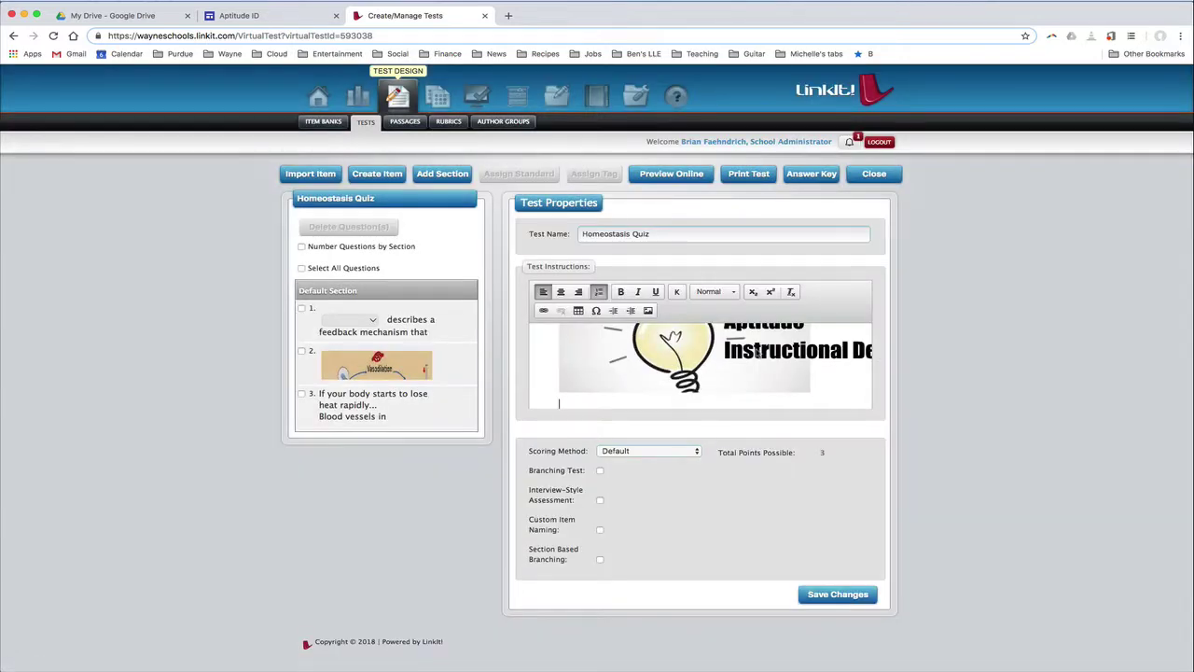
scroll(749, 333, up, 5)
scroll(749, 333, down, 2)
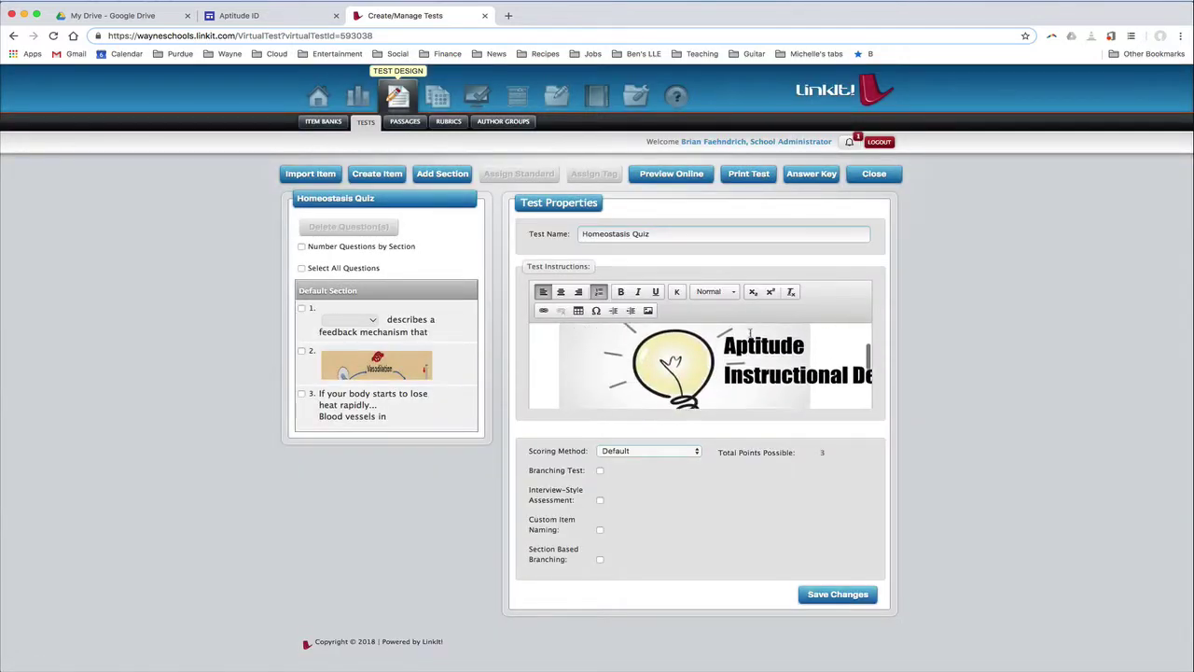
scroll(749, 333, down, 3)
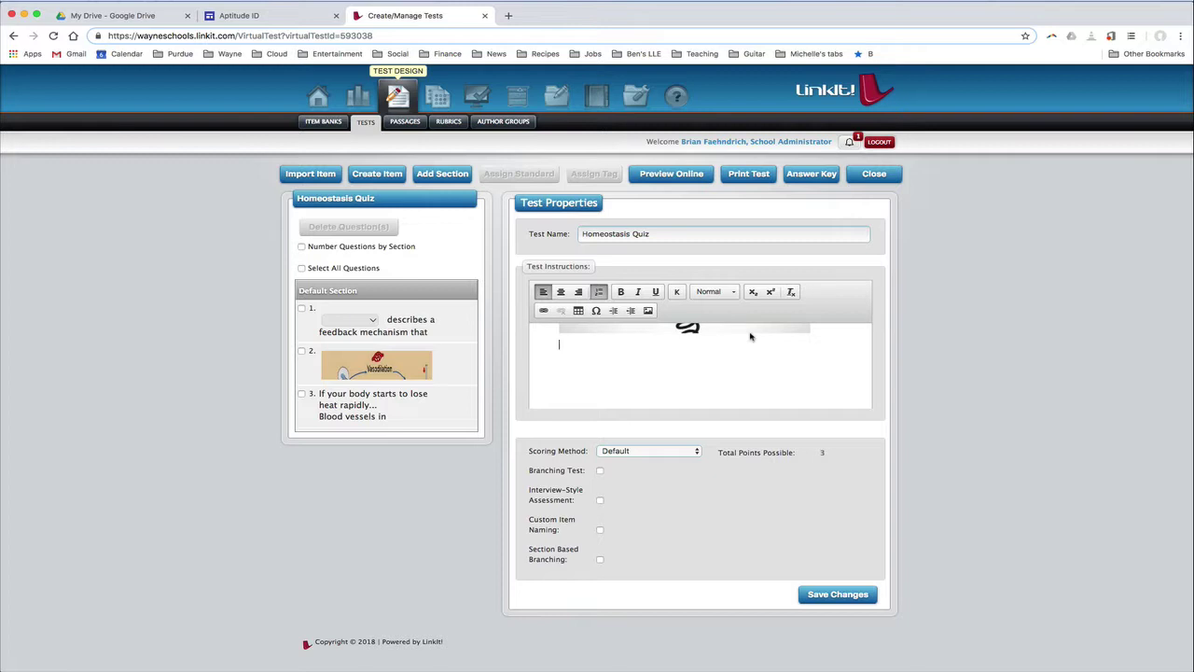
Step: Insert a table with 2 rows and 2 columns below the image in the test instructions and save the test changes
key(Return)
click(579, 310)
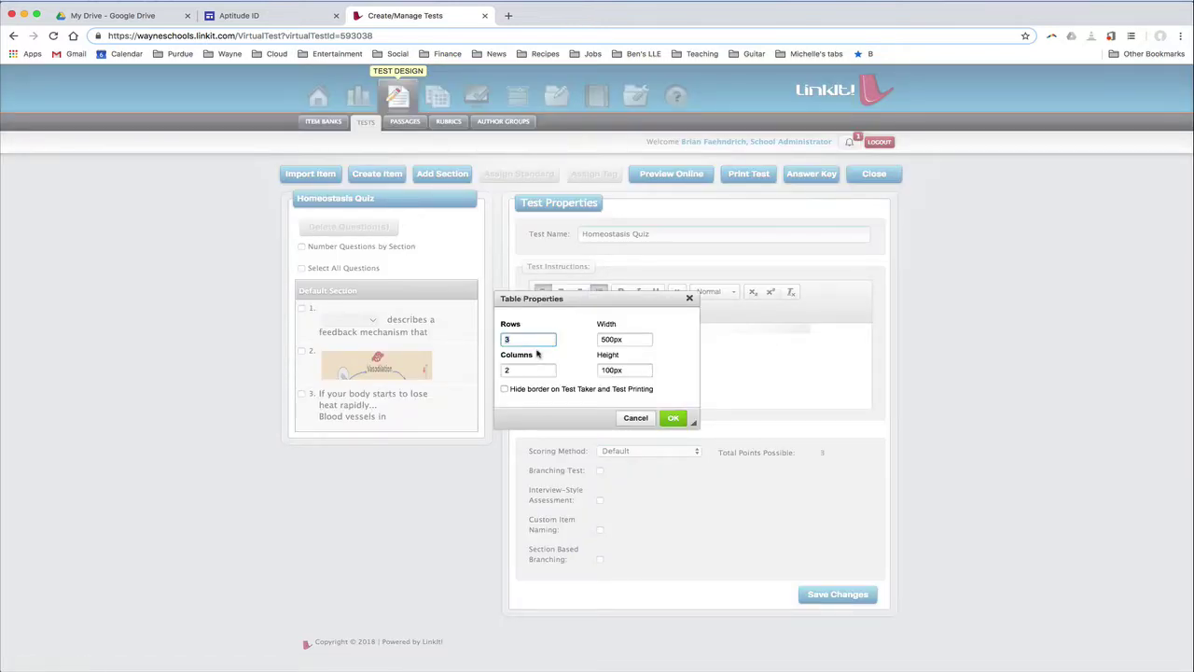
key(BackSpace)
text(2)
click(529, 369)
click(678, 419)
scroll(675, 401, up, 3)
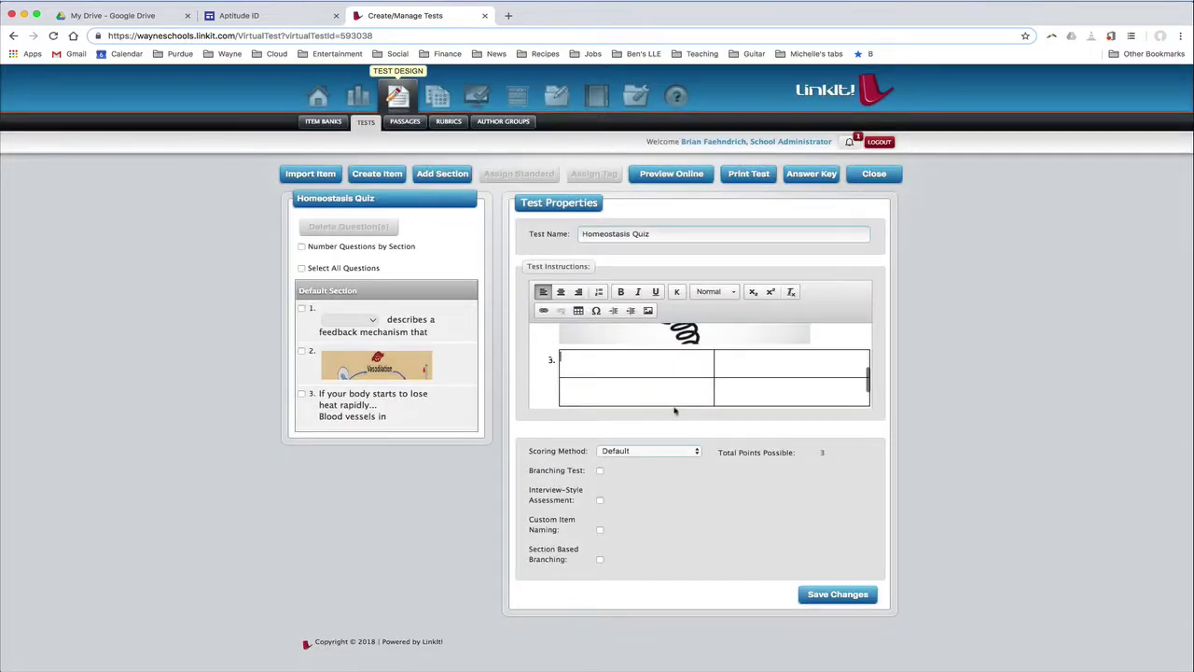
scroll(676, 406, up, 3)
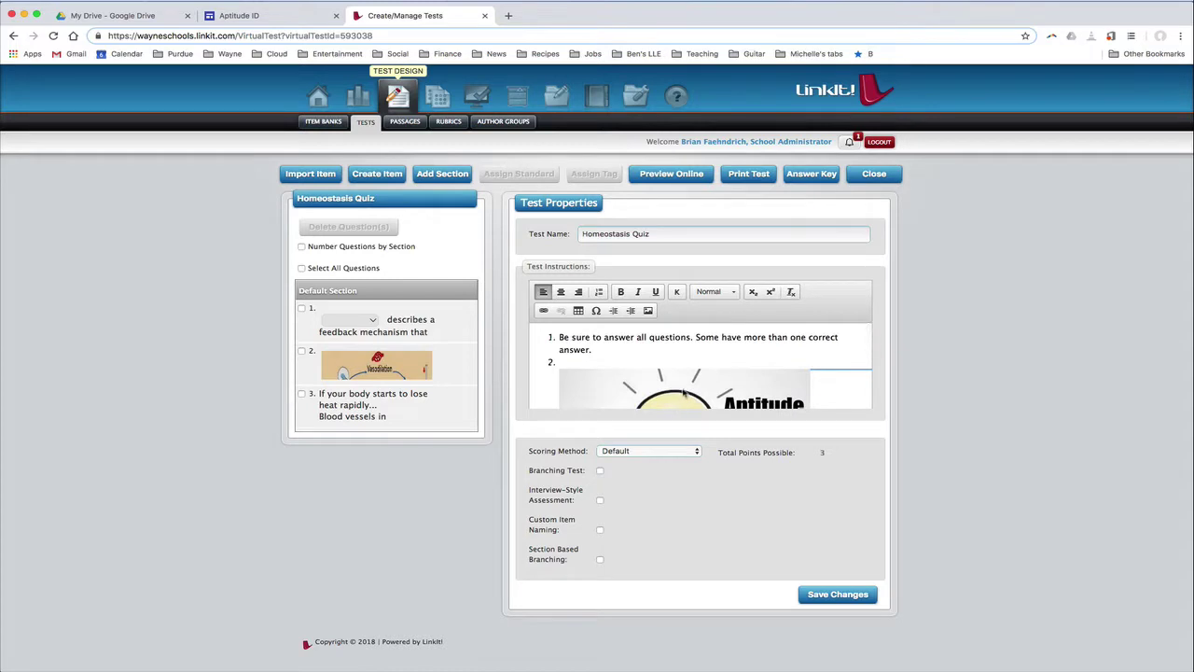
scroll(684, 393, down, 3)
scroll(684, 392, down, 4)
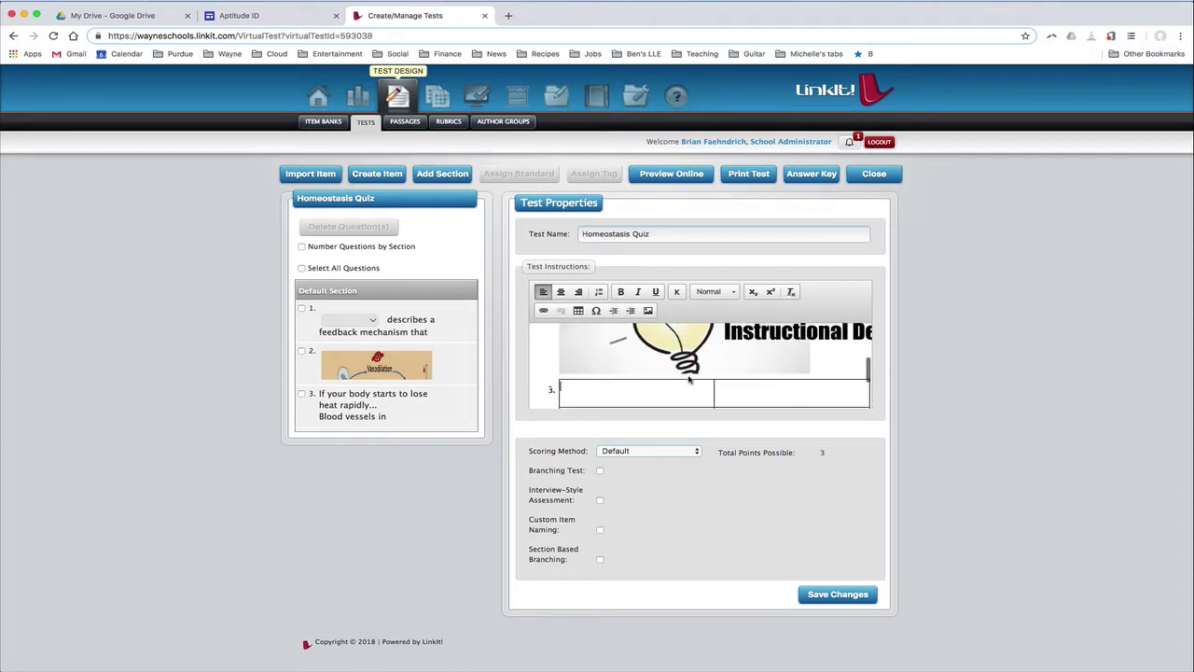
scroll(689, 376, up, 5)
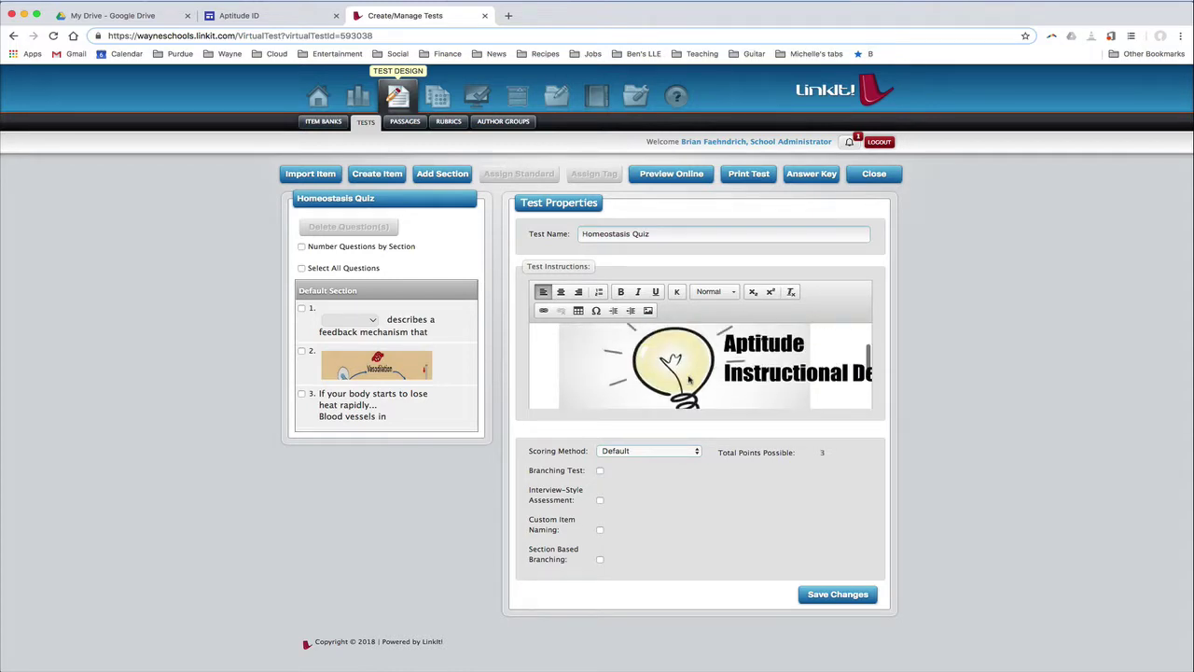
scroll(688, 376, down, 5)
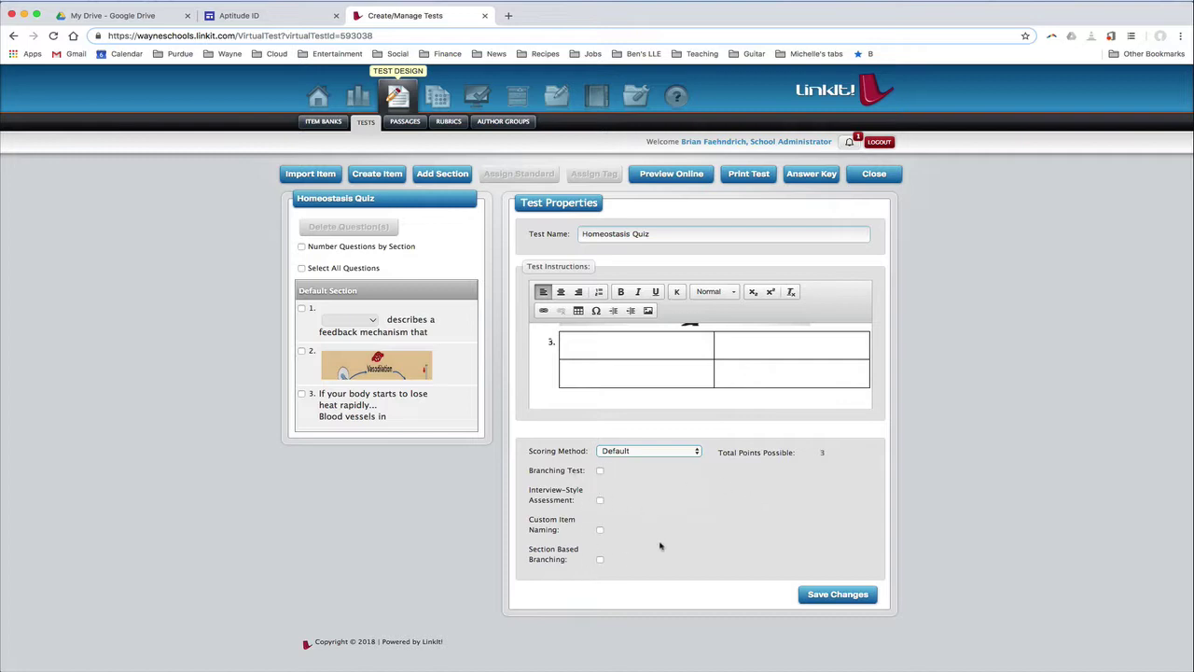
click(852, 597)
Step: Open the online preview settings and turn on Auto Advance and Must Answer All Questions
click(684, 181)
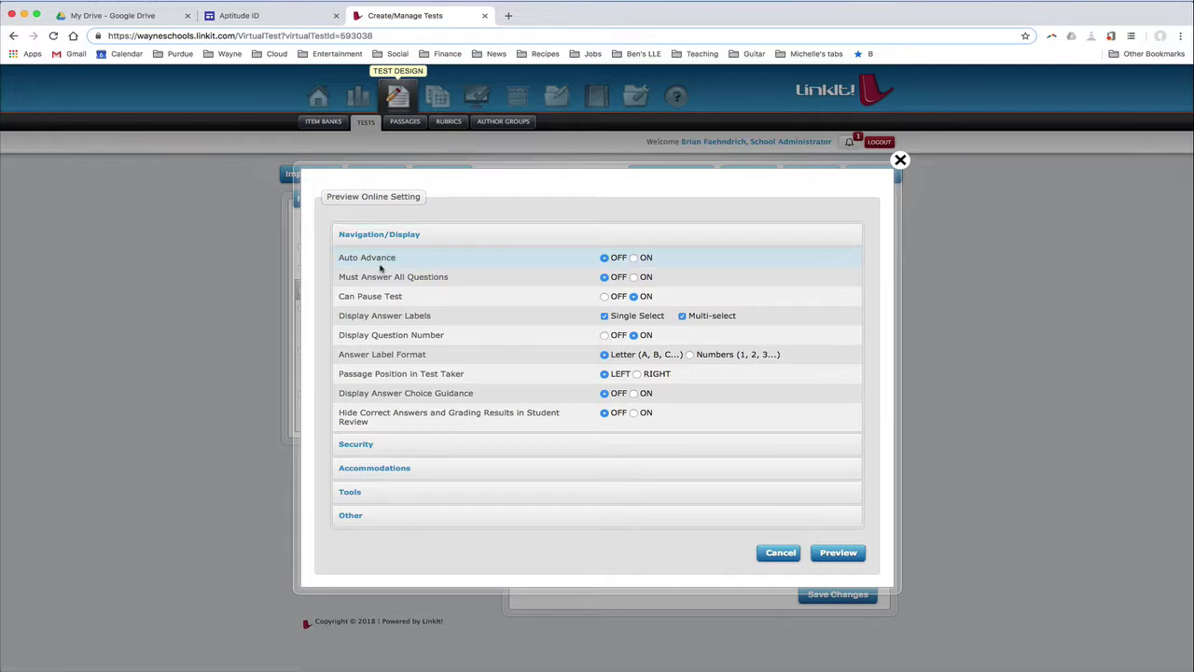
click(633, 258)
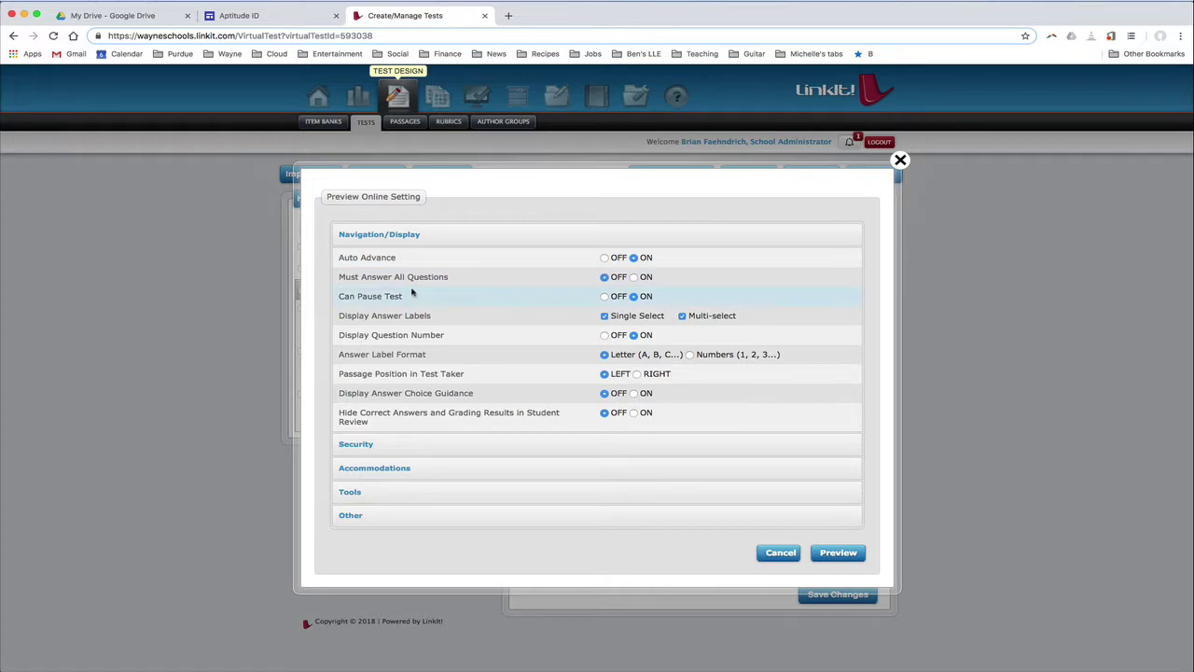
click(634, 277)
scroll(484, 308, down, 1)
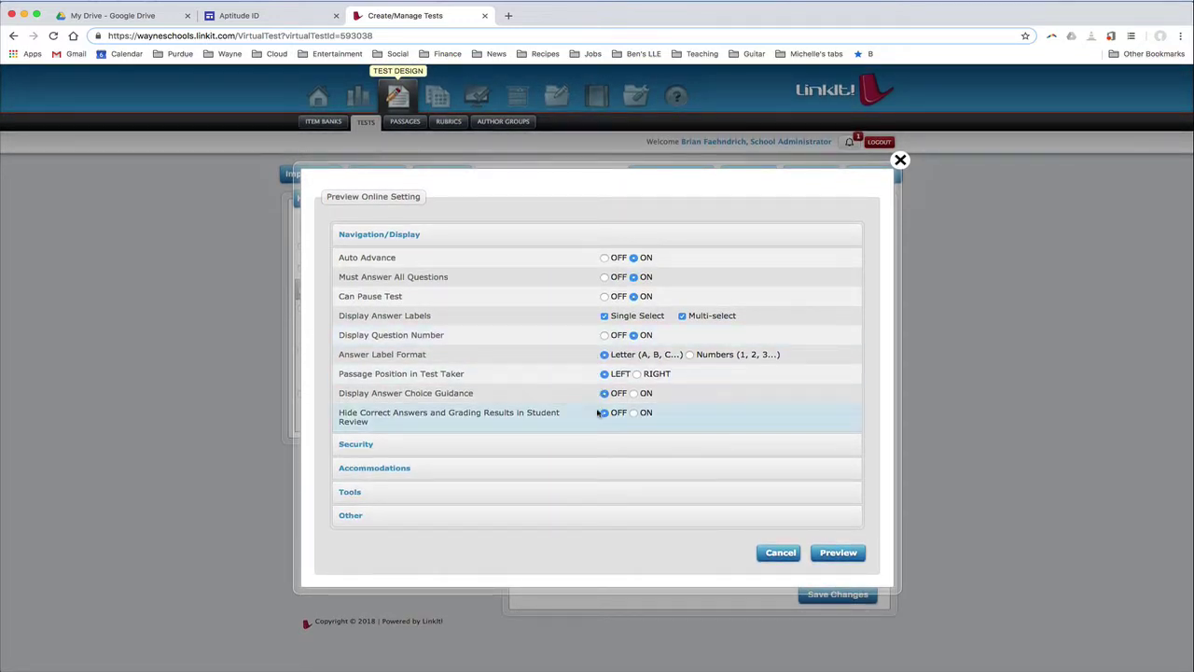
Step: In the Security settings, turn on Verify Student, Shuffle Questions and Full Screen Browser Mode, and turn off Override Auto Graded Items
click(533, 453)
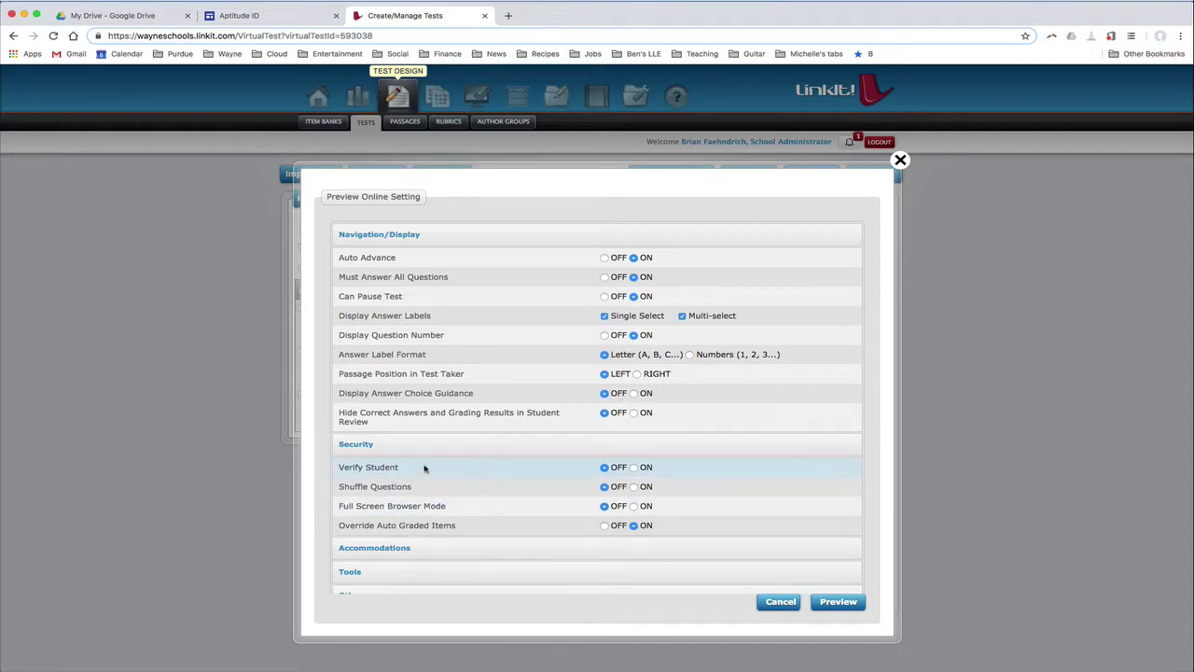
click(633, 469)
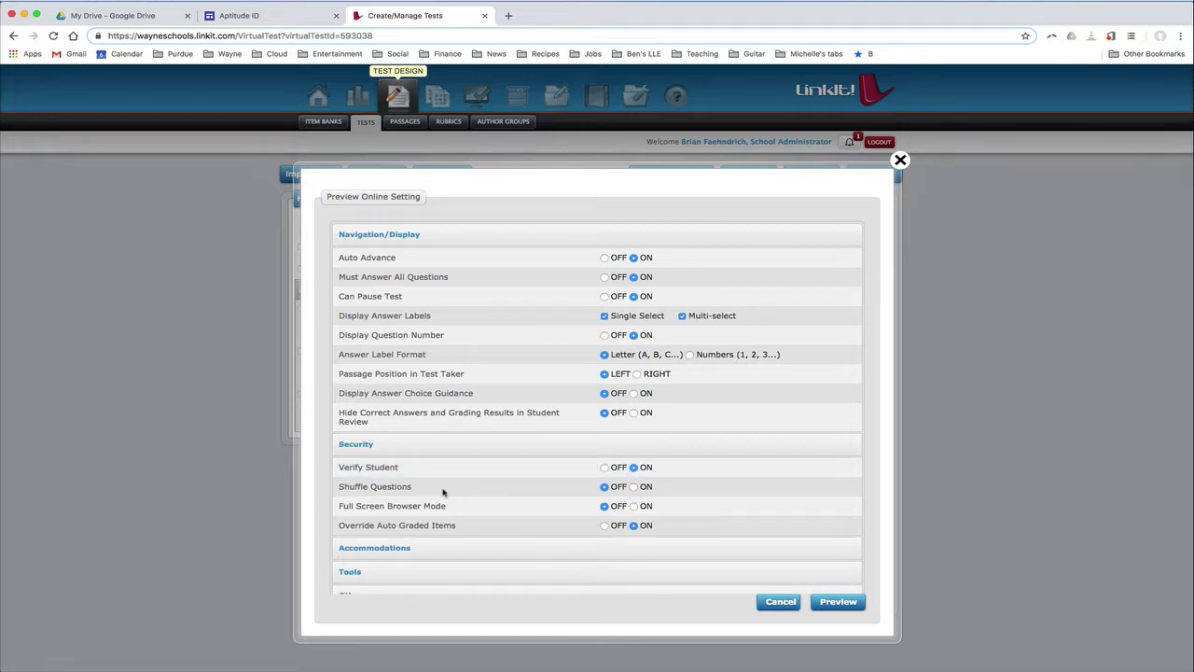
click(634, 486)
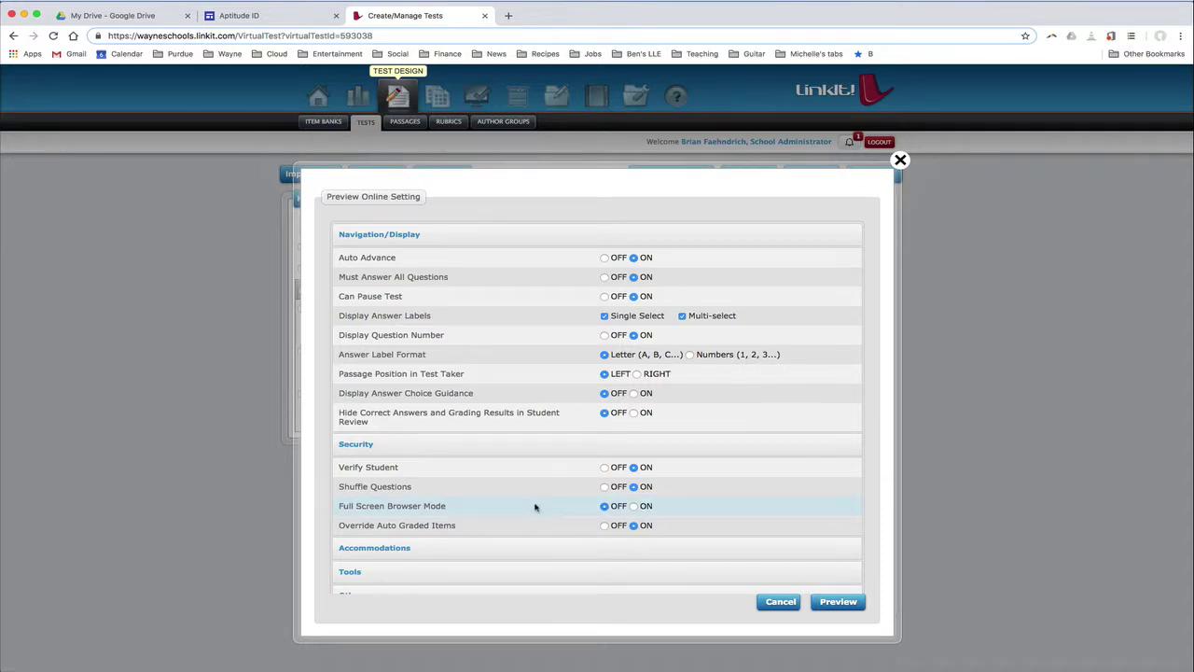
click(634, 506)
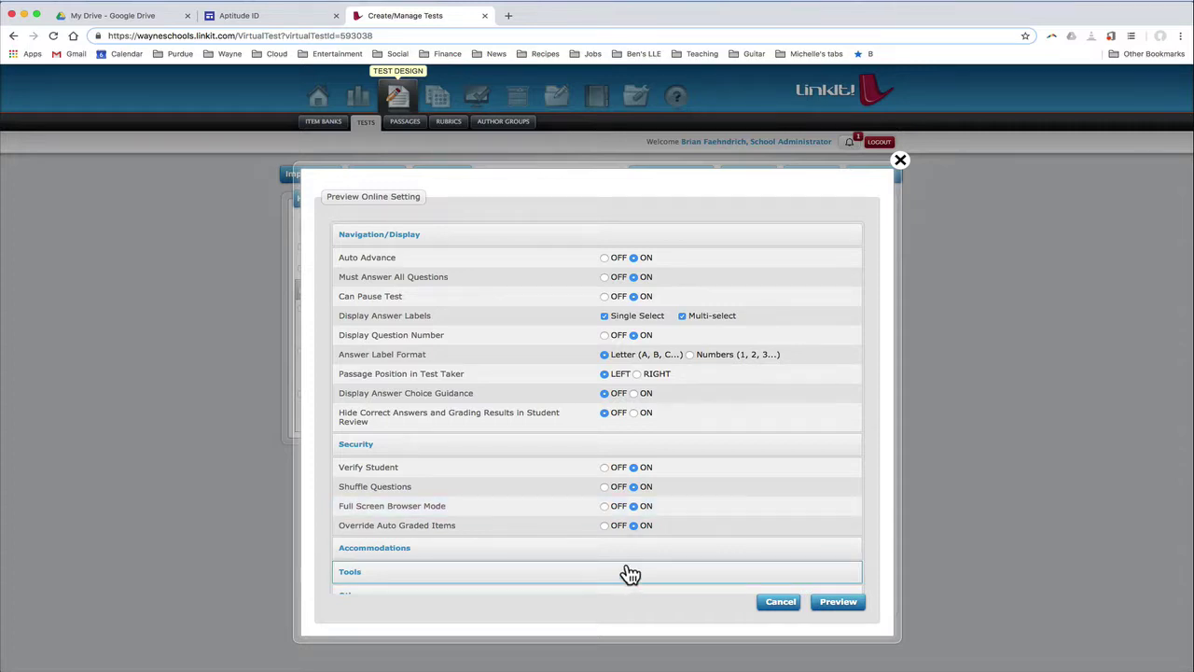
scroll(630, 564, down, 1)
scroll(627, 560, down, 1)
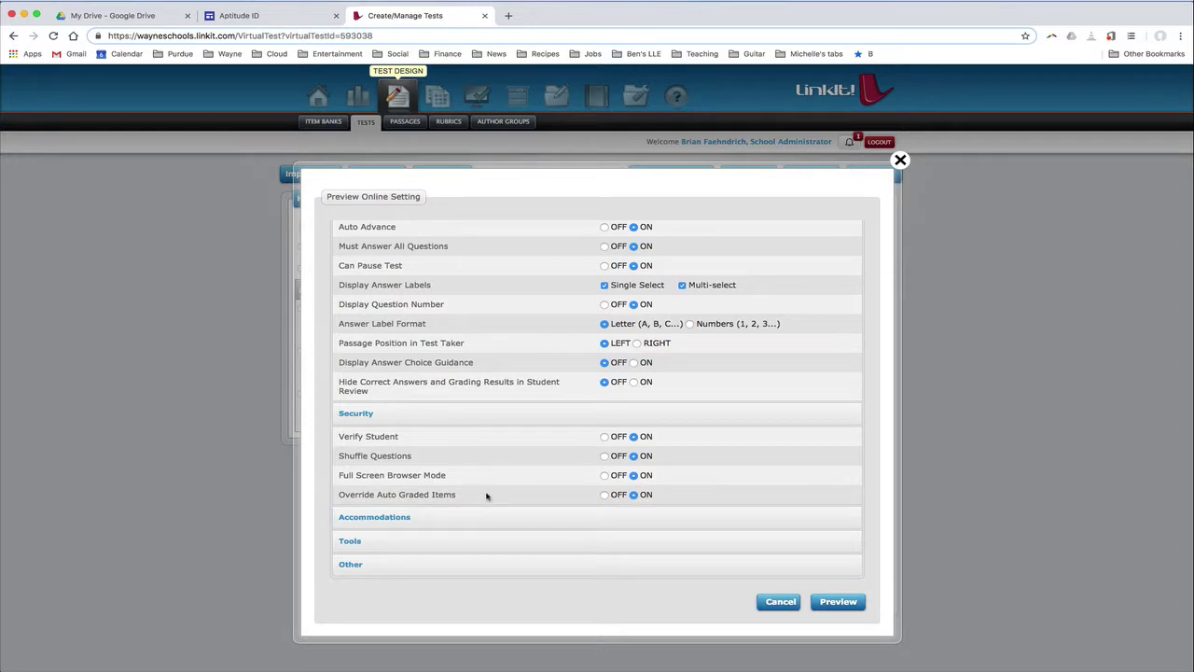
click(605, 496)
Step: Expand the Accommodations and Tools settings and turn on the Standard Calculator, with the Scientific Calculator off
click(545, 518)
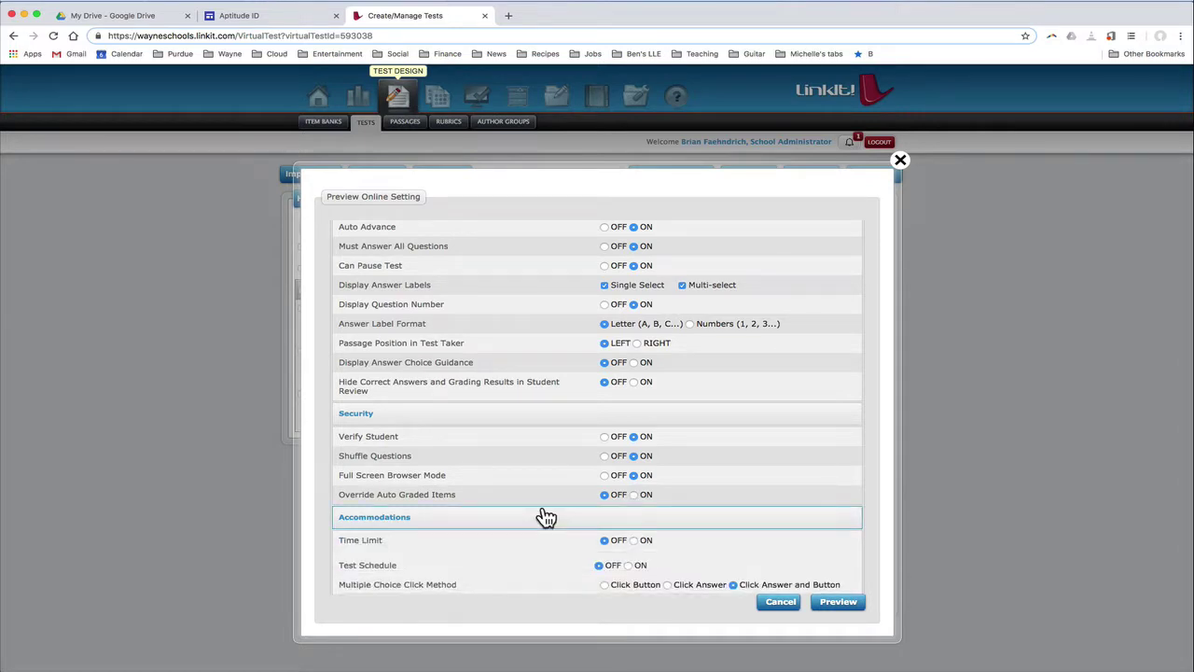
scroll(546, 518, down, 5)
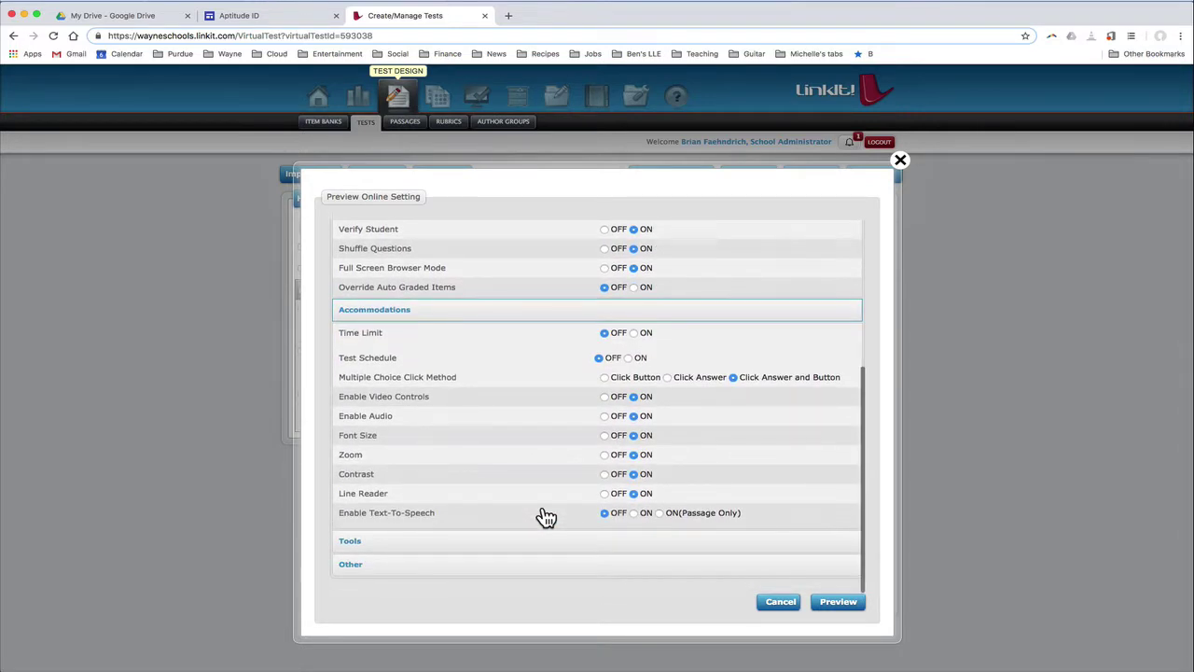
click(538, 550)
scroll(539, 553, down, 3)
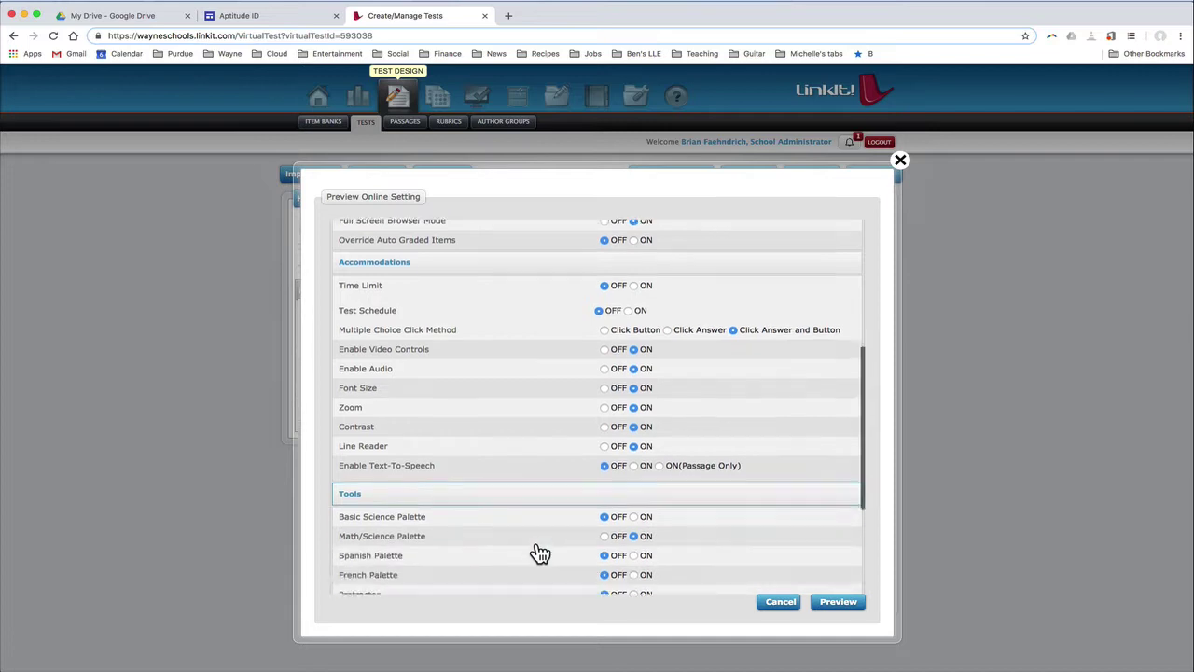
scroll(539, 553, down, 1)
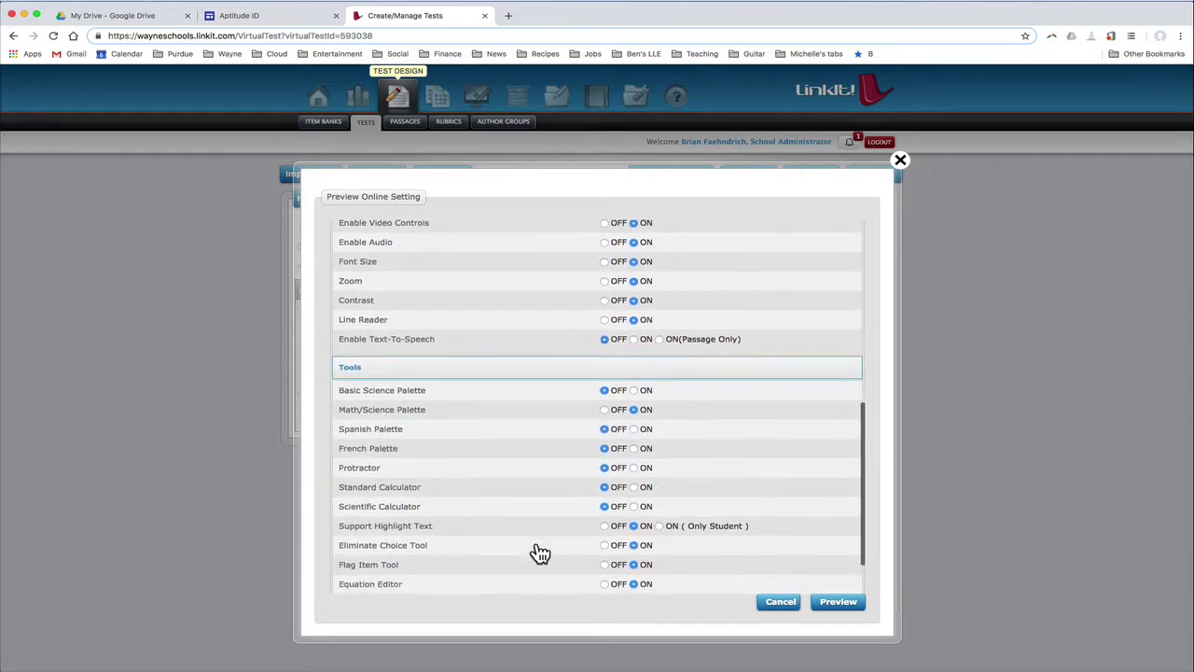
scroll(539, 552, down, 3)
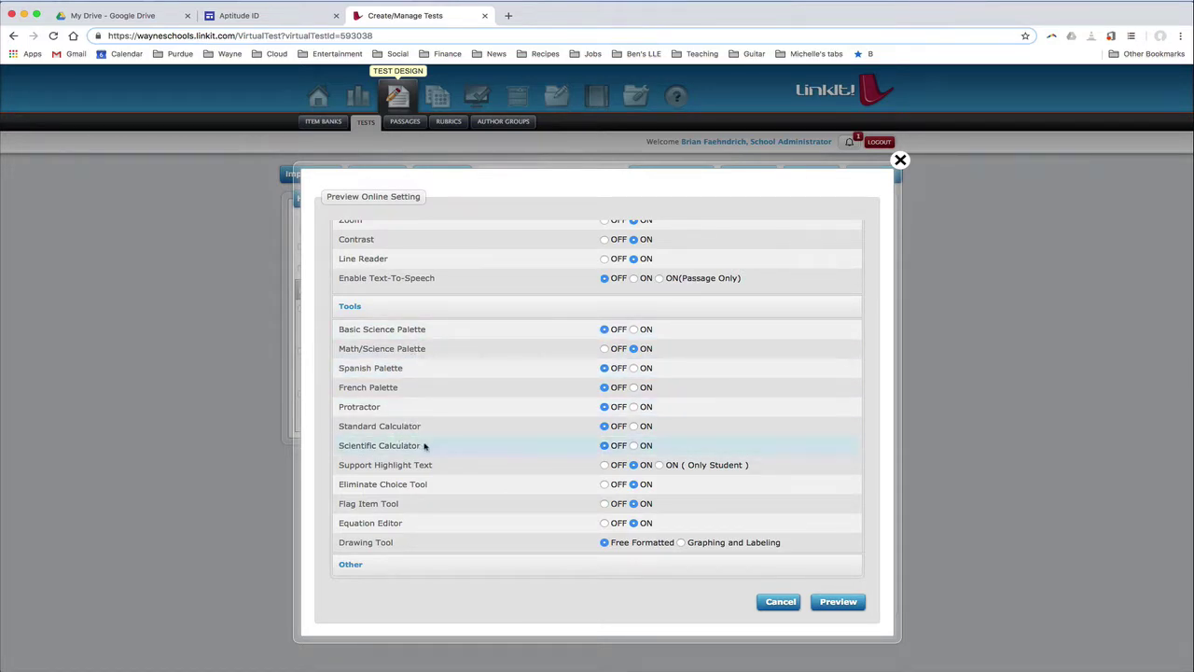
click(634, 445)
click(604, 445)
click(634, 425)
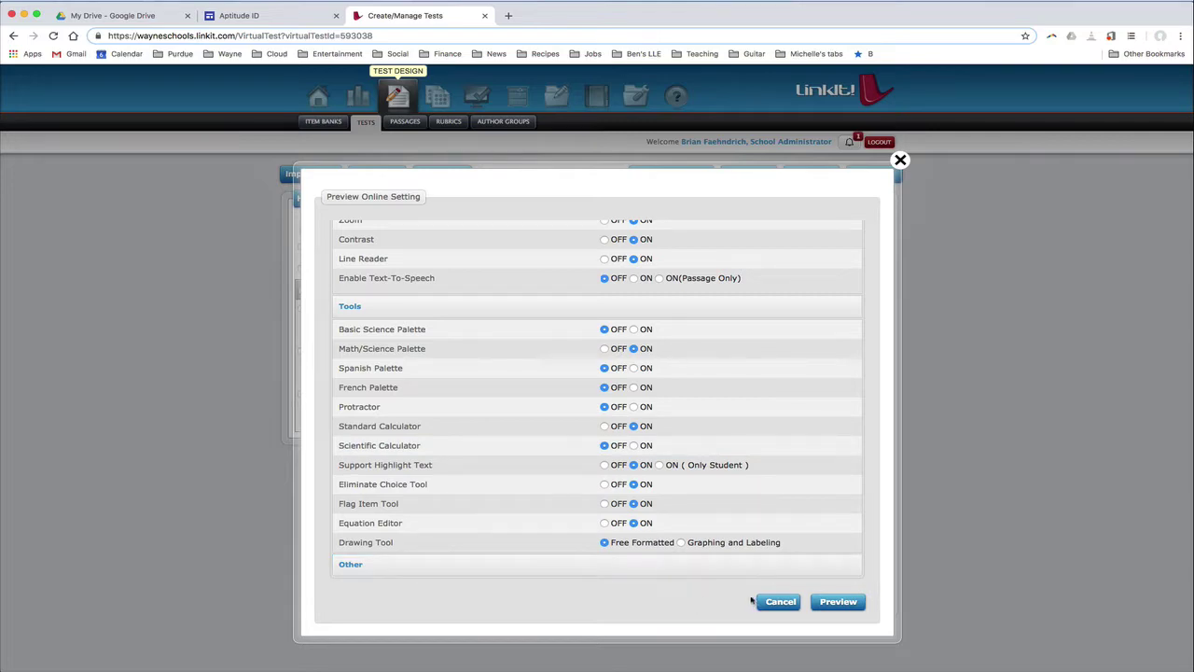
Step: Launch the online preview of the test with these settings and begin the student session
click(839, 604)
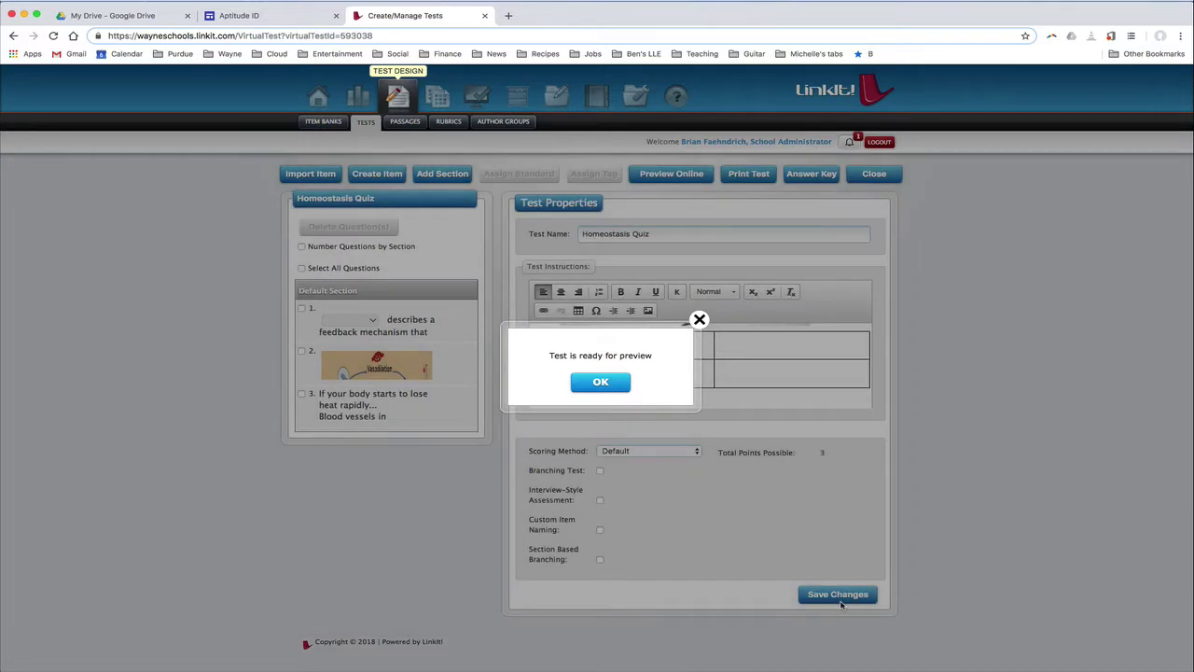
click(620, 386)
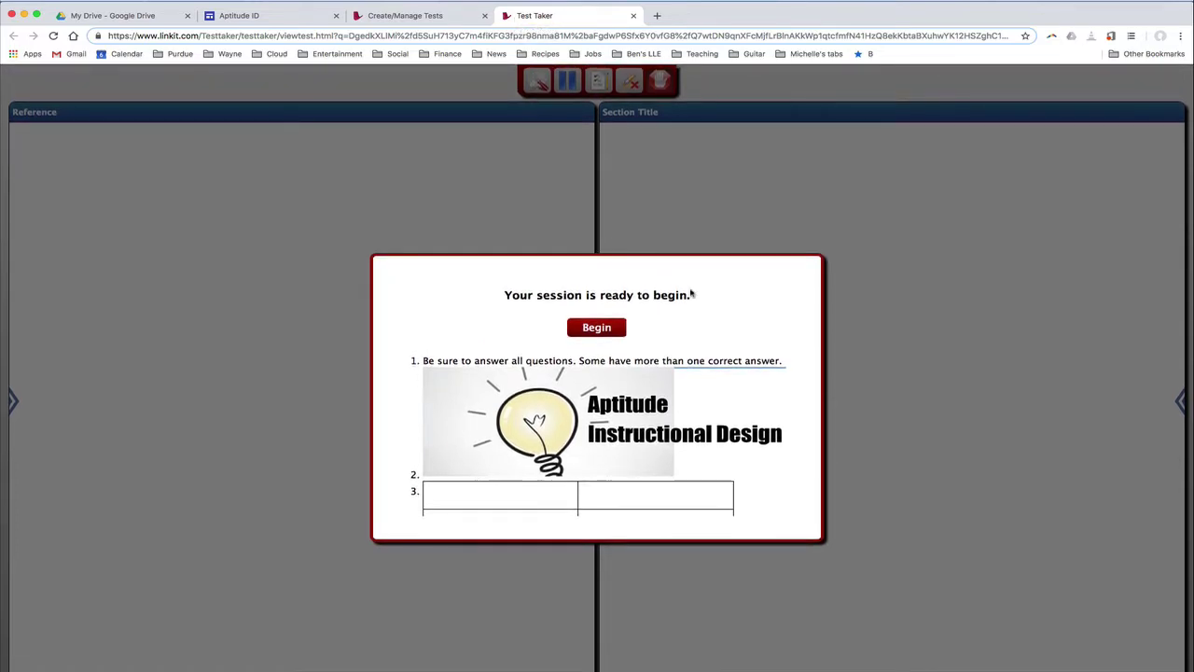
click(597, 328)
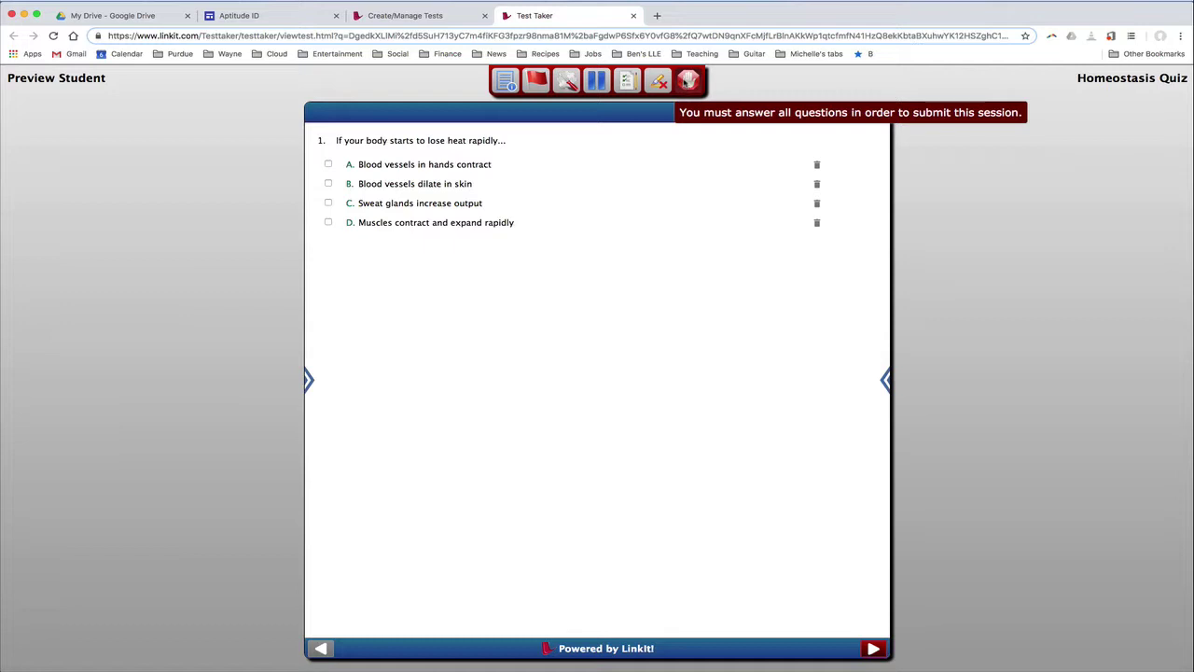
Step: Highlight the phrases "to lose heat" and "your body" in the text of question 1
click(658, 88)
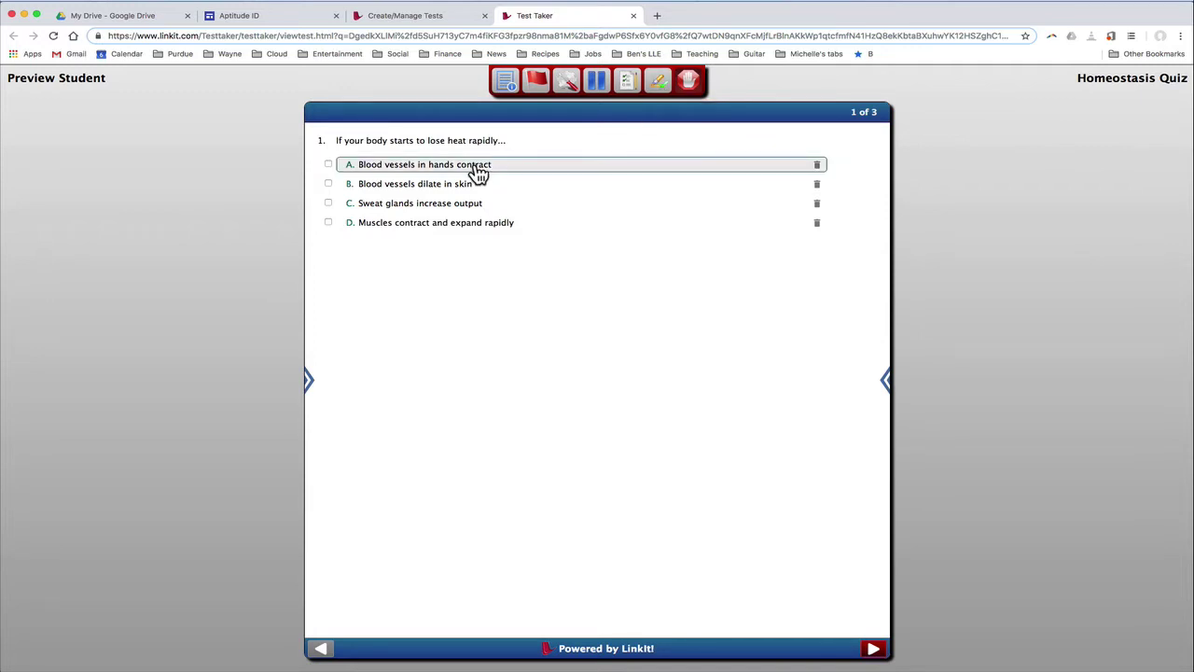
drag(415, 140, 469, 140)
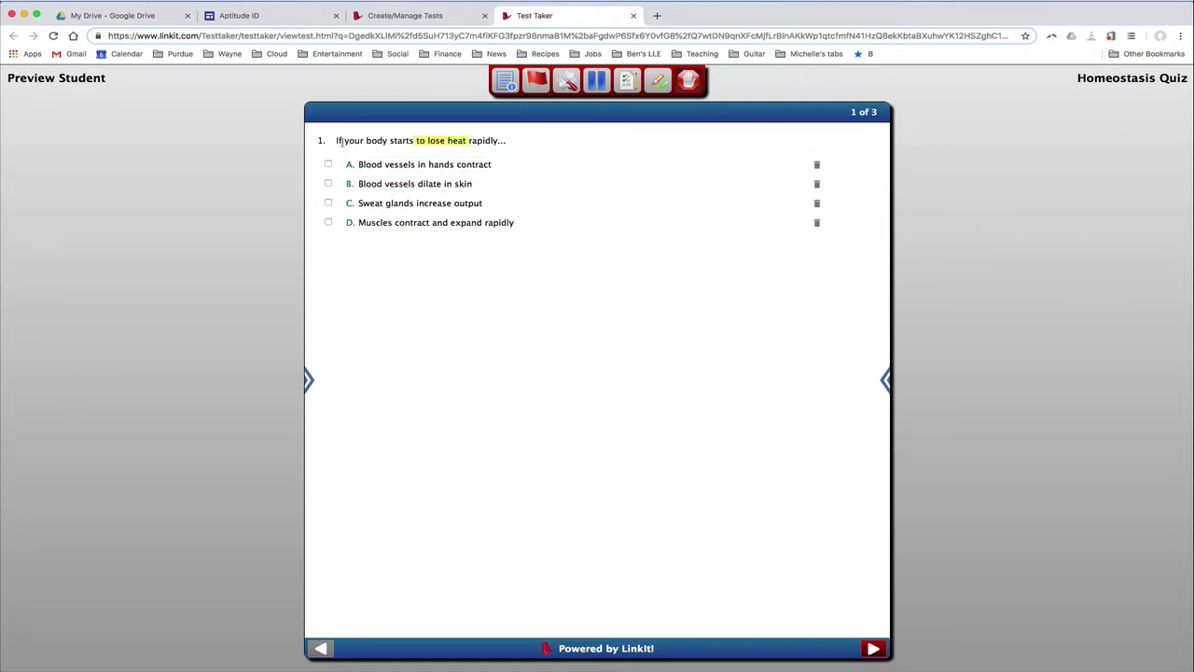
drag(344, 140, 387, 142)
Step: Eliminate answer choices B and C of question 1 and select choices A and D as the answers
click(819, 186)
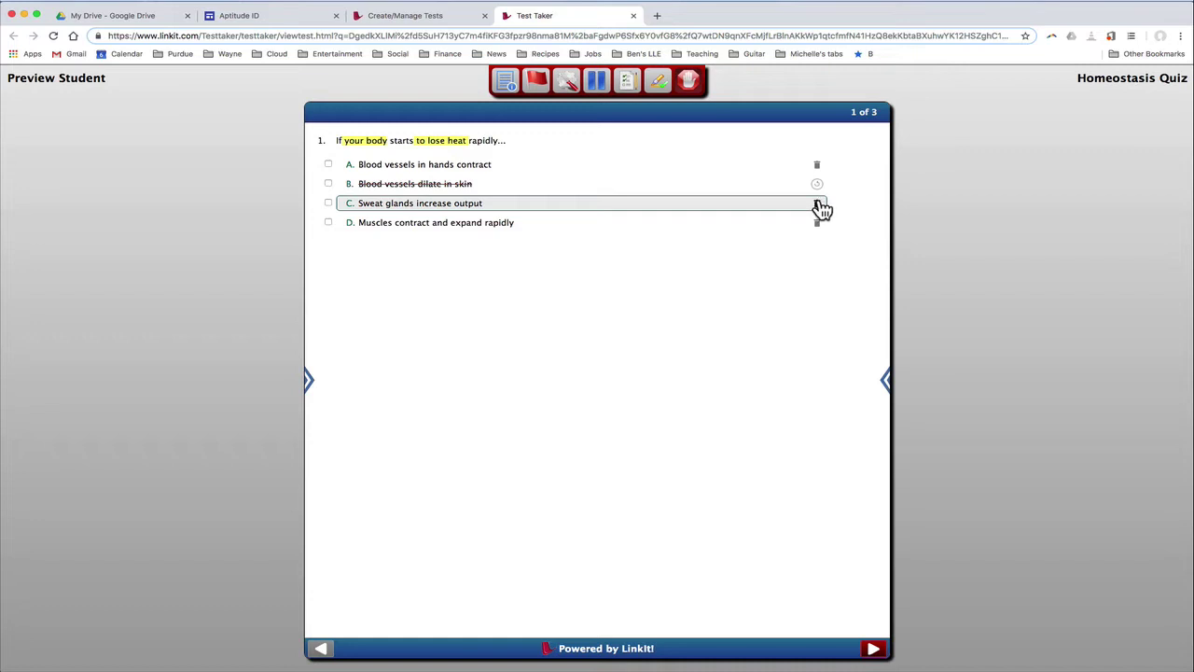
click(818, 205)
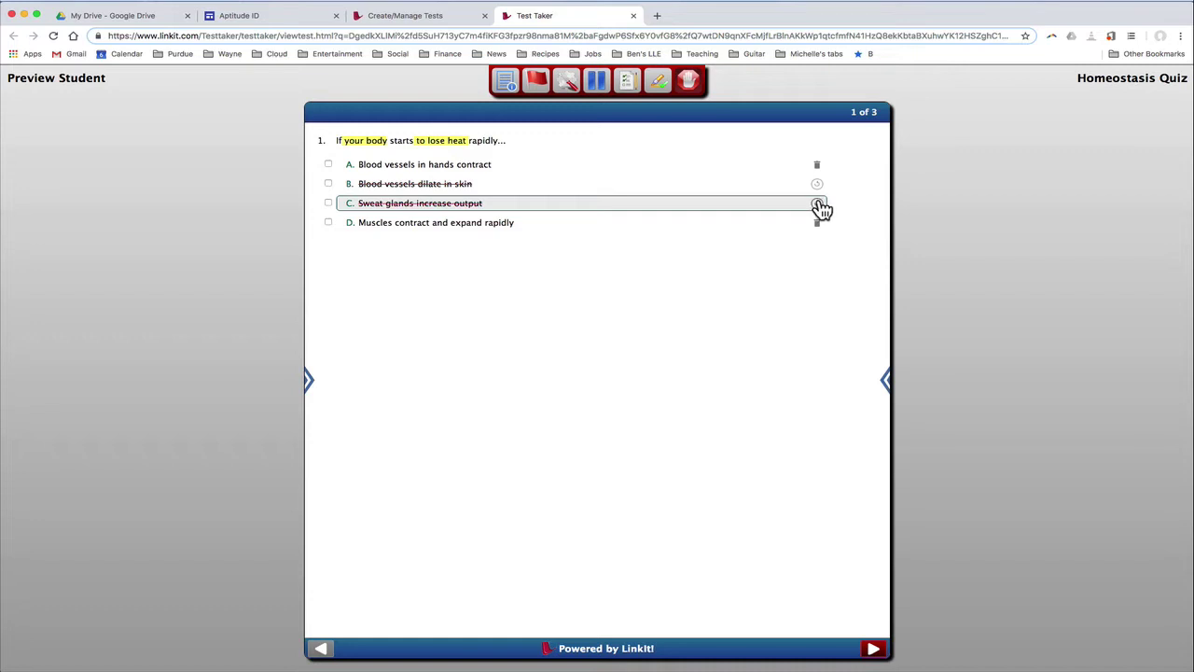
click(328, 164)
click(327, 222)
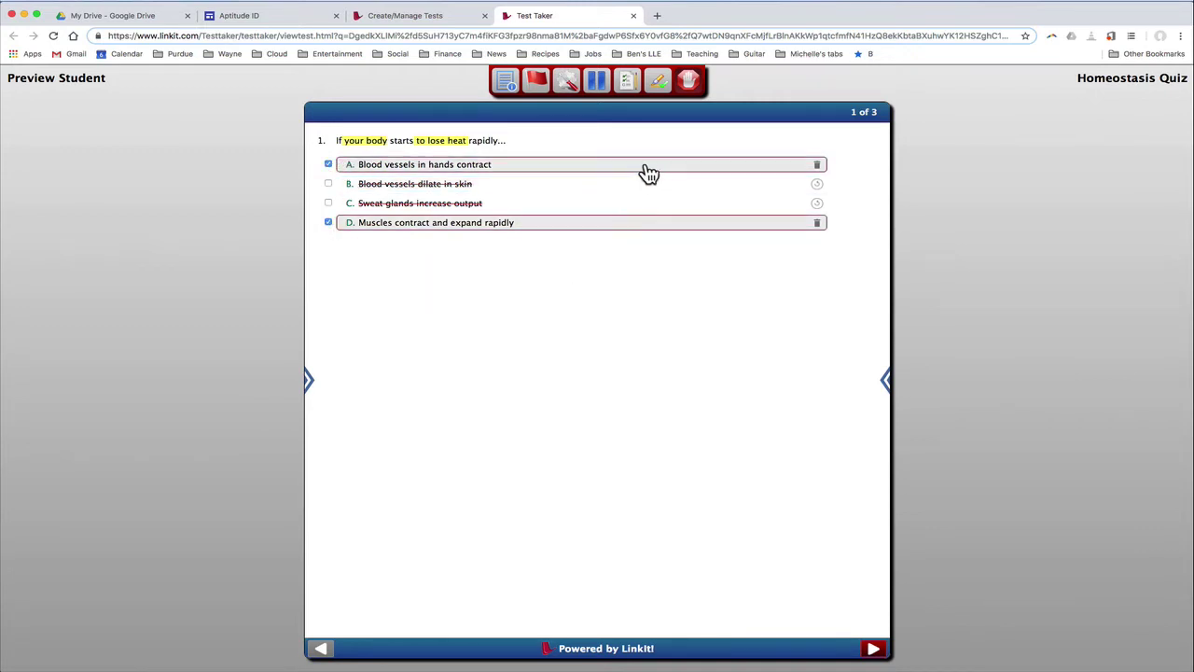
Step: Pause the student test session, then continue it by declining to save and finish later
click(598, 84)
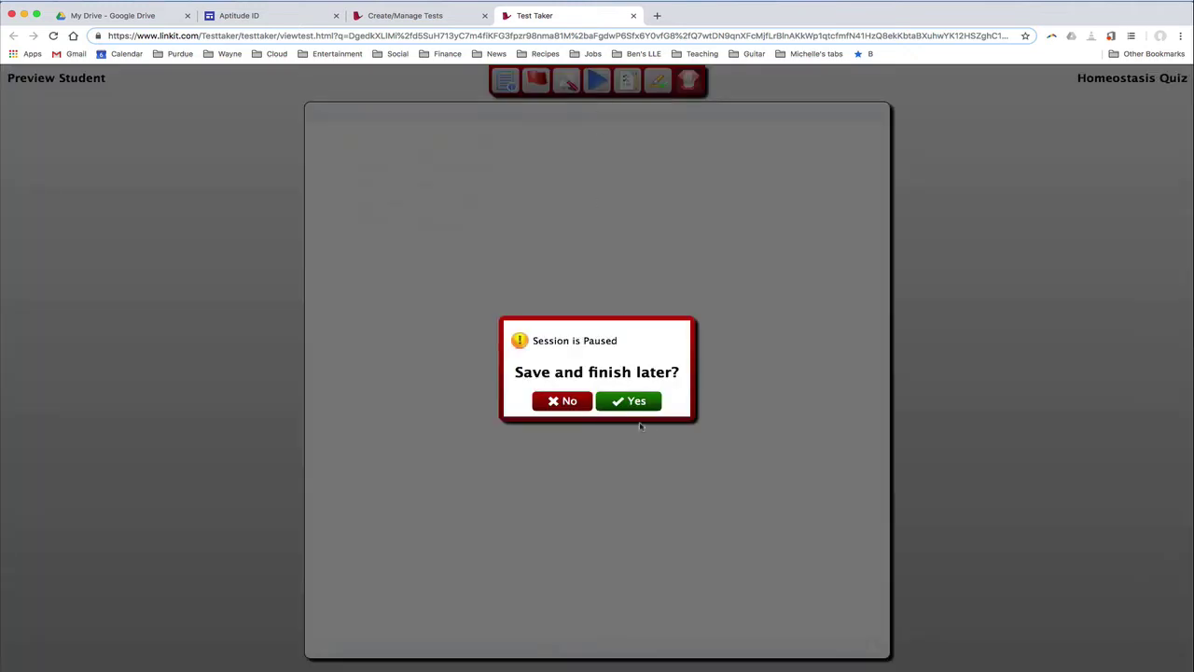
click(572, 403)
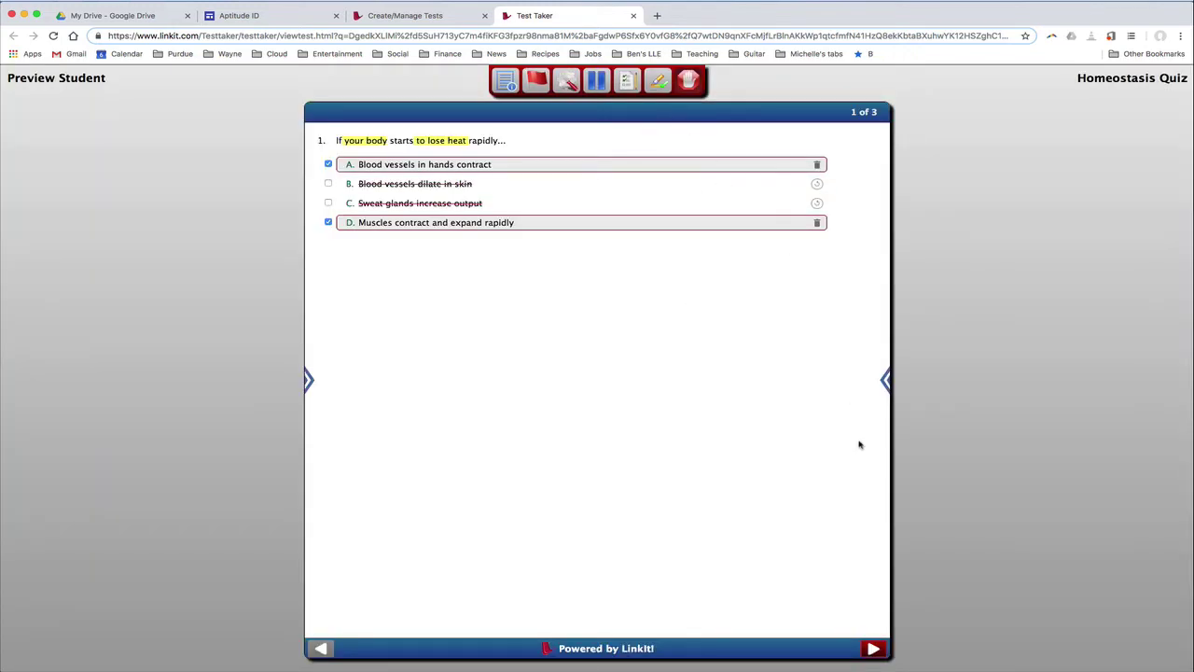
Step: Fill the blank in question 2 with one of its answer options and select choice B as the answer to question 3
click(870, 650)
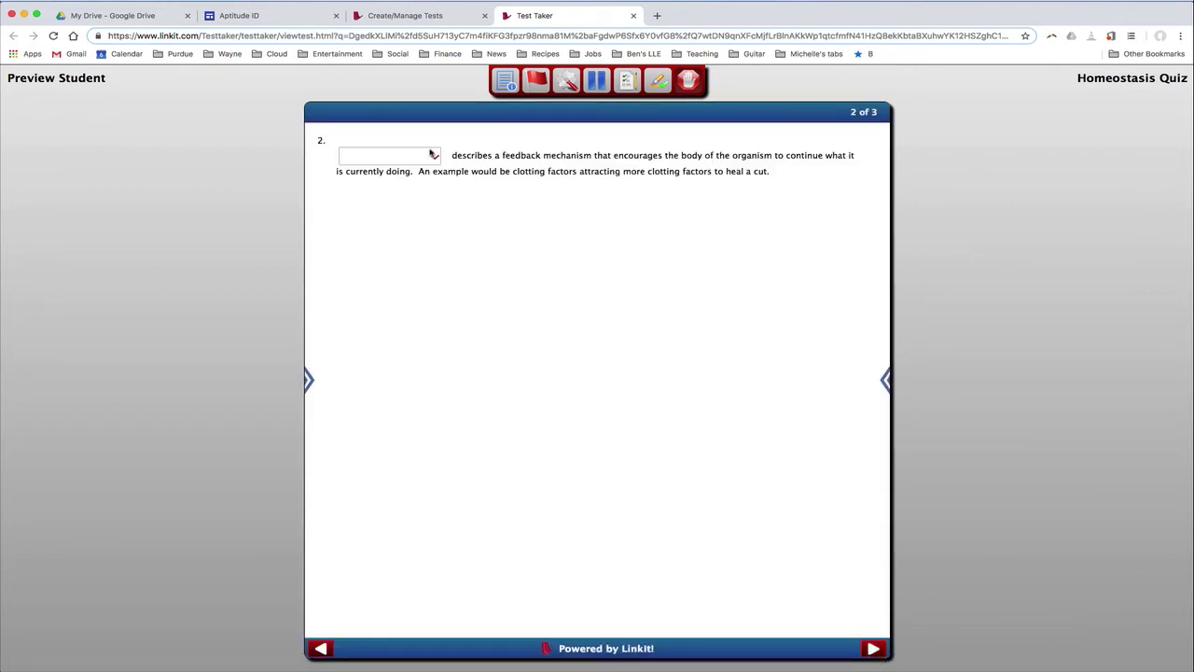
click(433, 155)
click(420, 212)
click(887, 648)
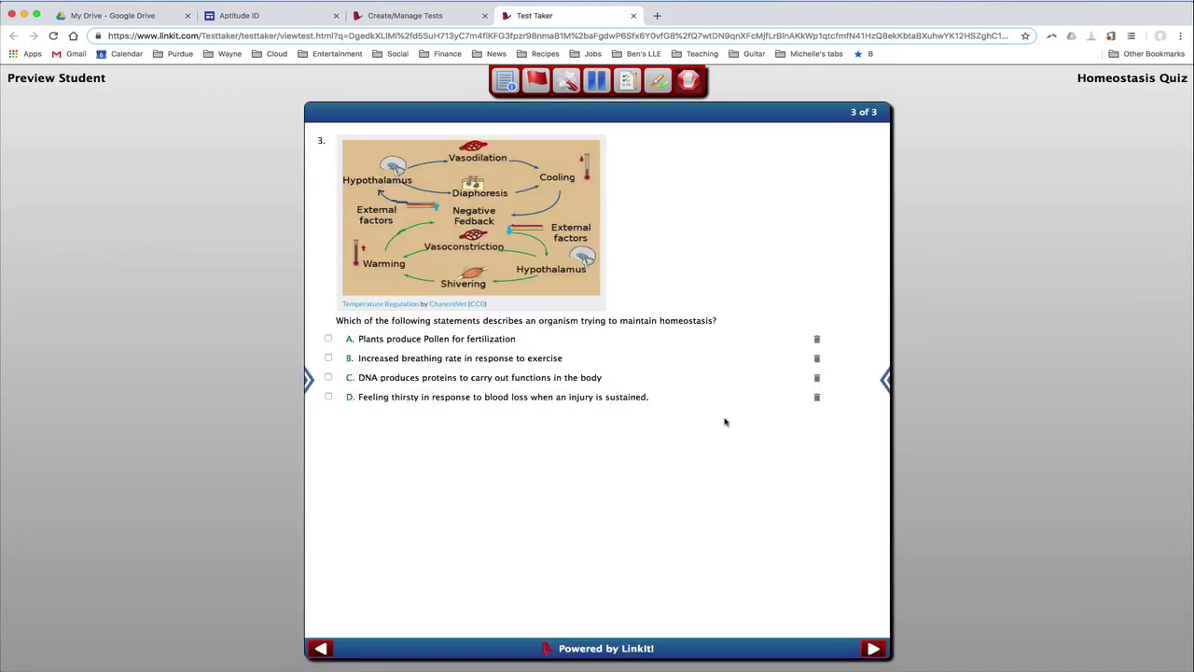
click(329, 358)
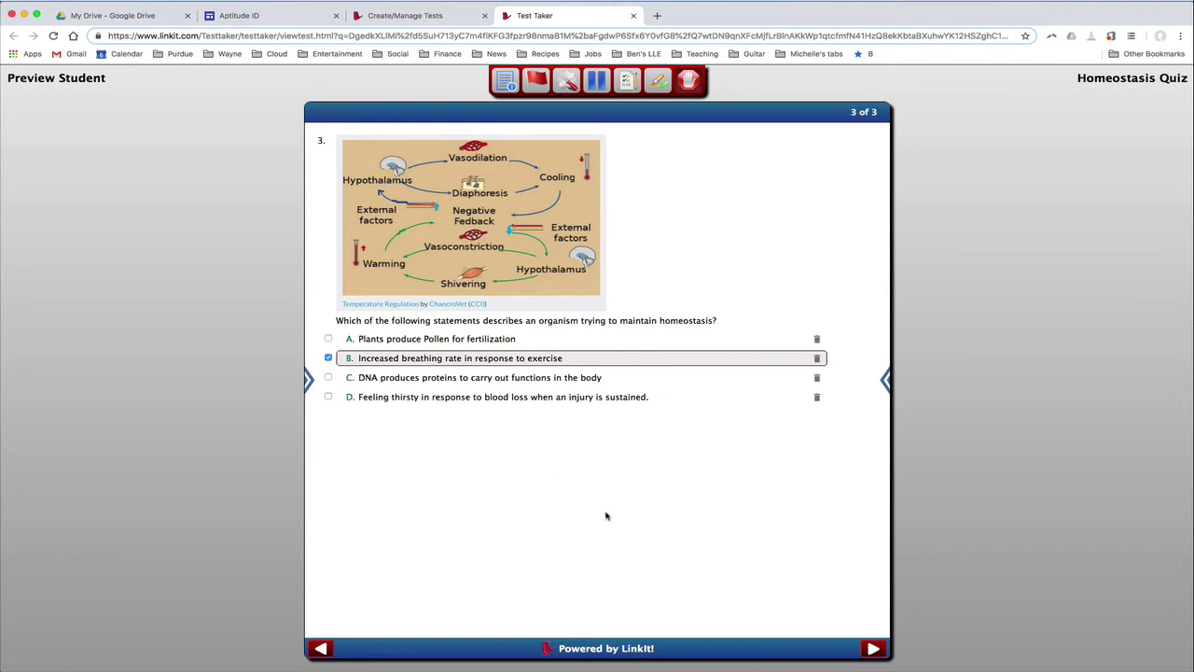
Step: Finish the quiz by submitting the completed session, and close the Test Taker preview to return to the test design page
click(873, 647)
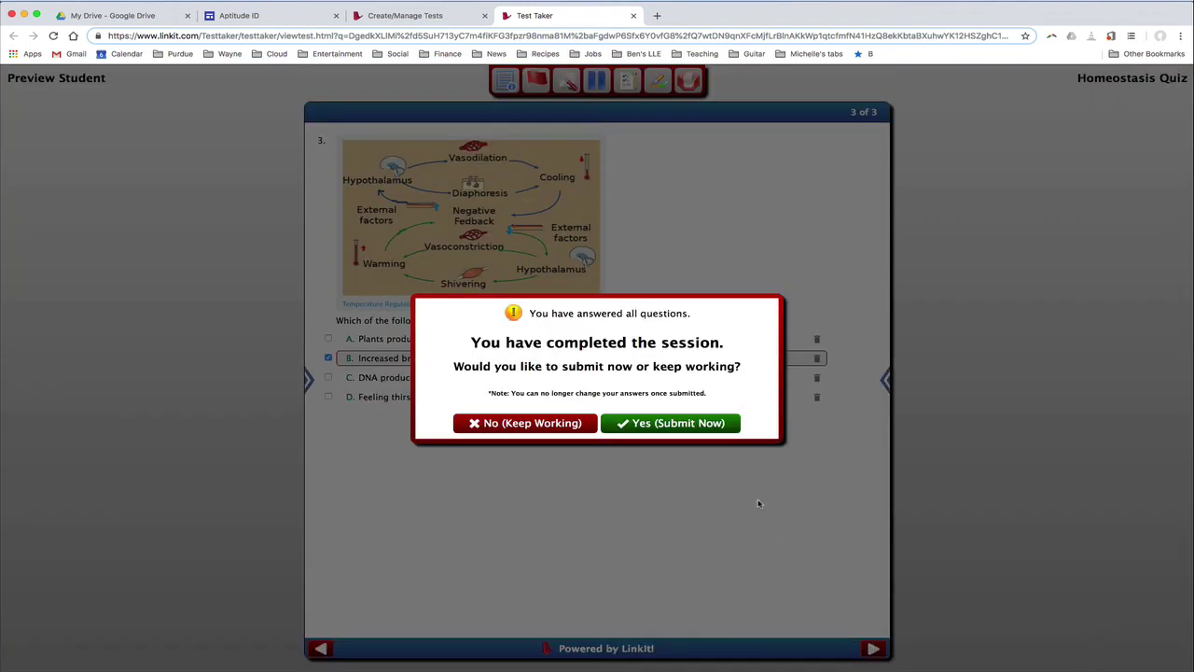
click(709, 427)
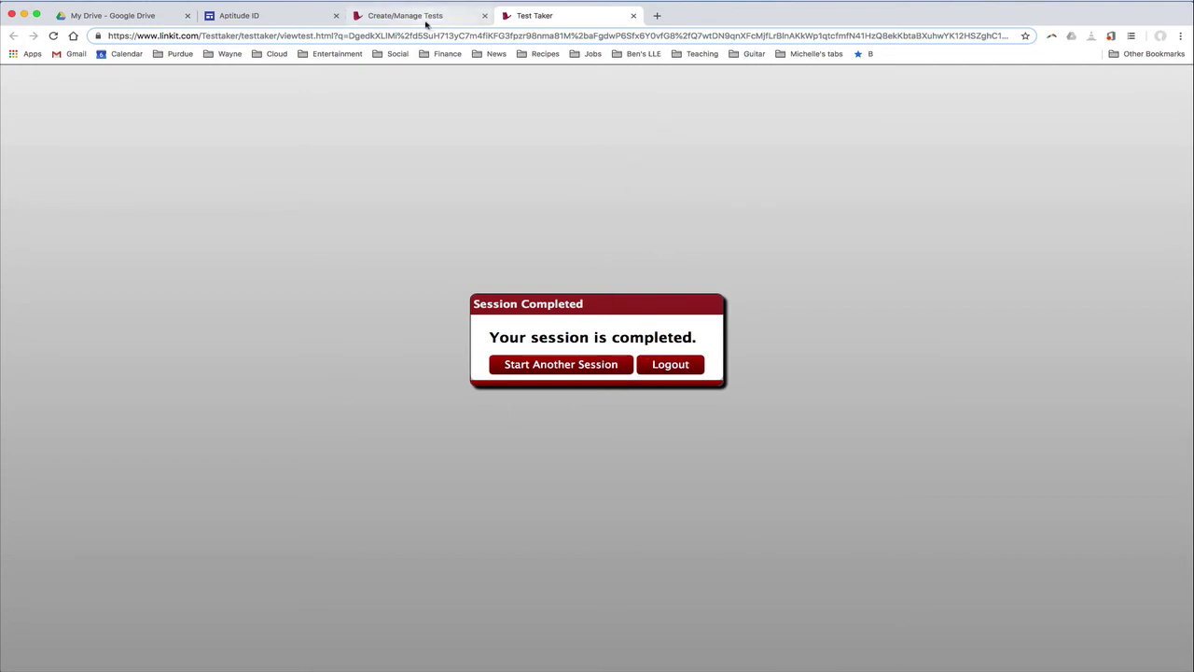
click(632, 18)
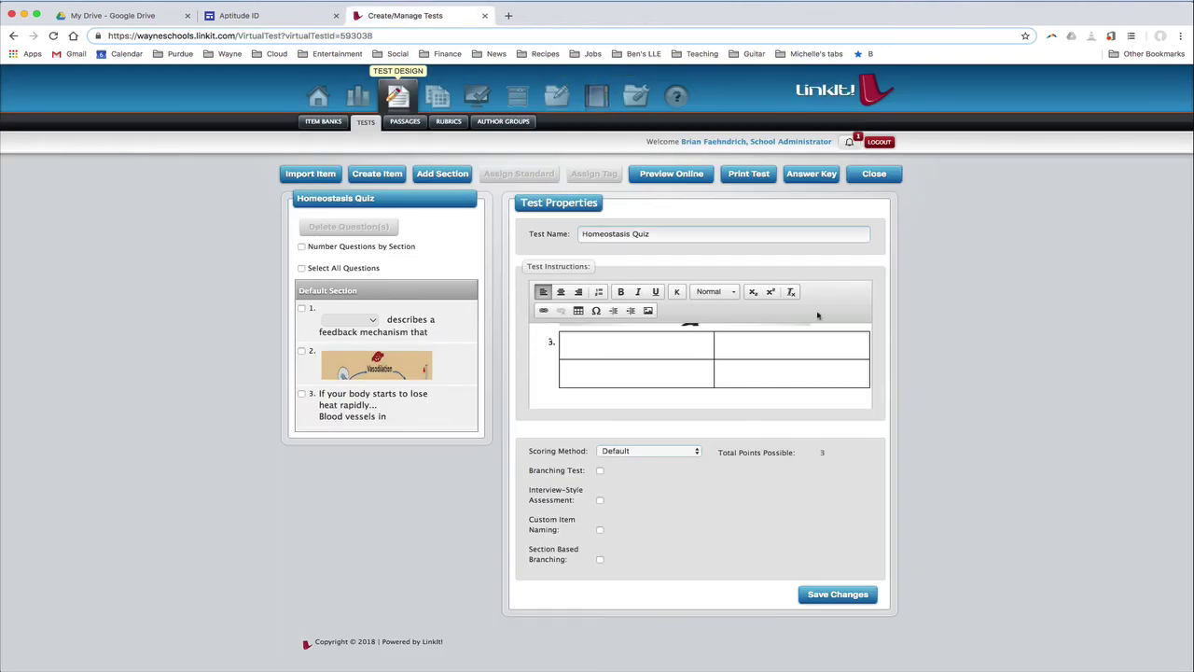